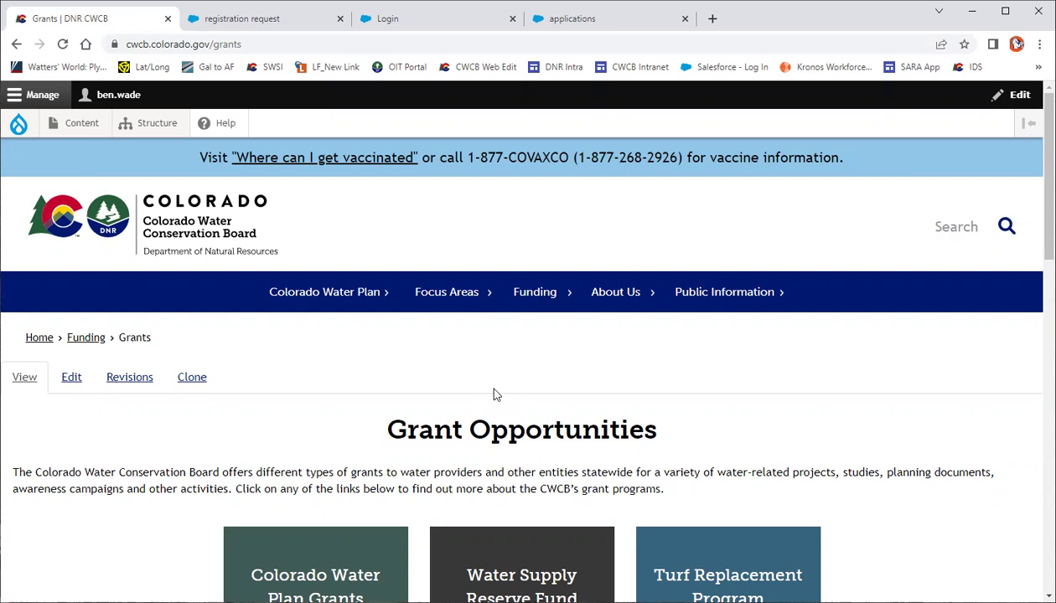
Open the PEPO grant page, expand 'How do I apply?', and switch to the registration request tab
{"action": "scroll", "coordinate": [494, 395], "scroll_direction": "down", "scroll_amount": 3}
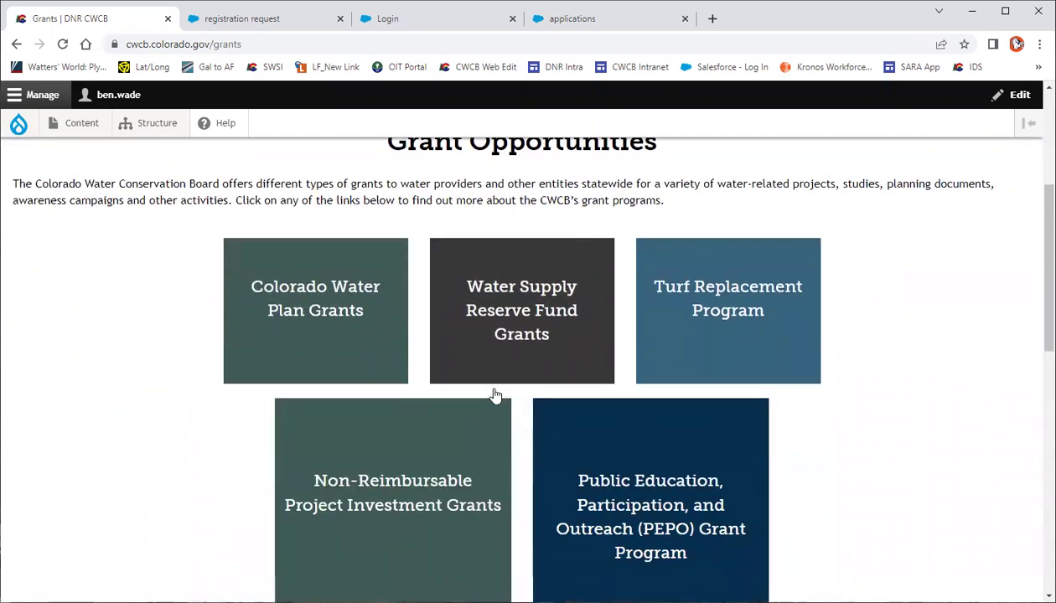
{"action": "left_click", "coordinate": [641, 525]}
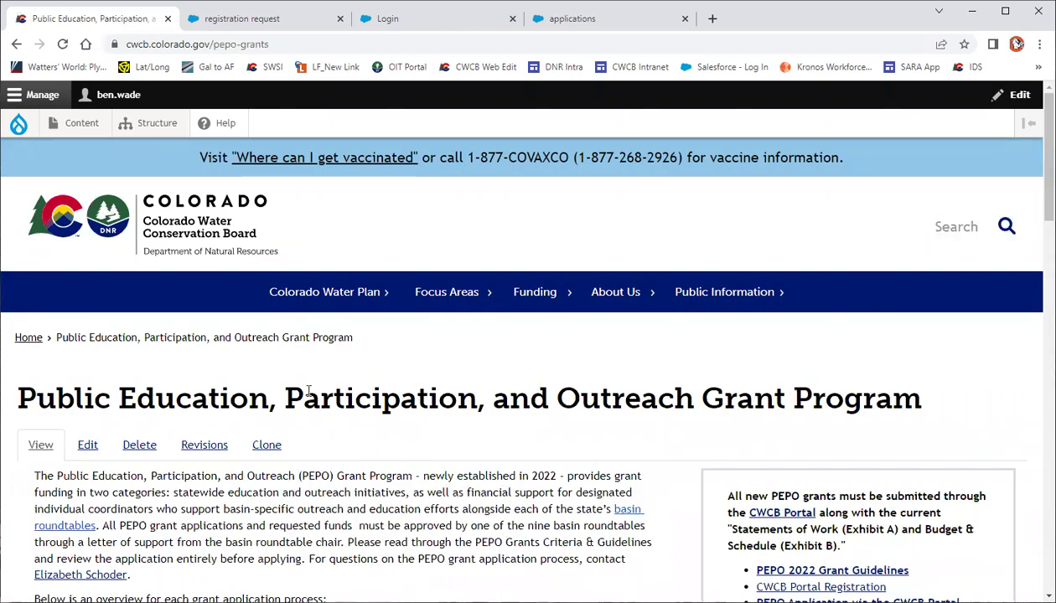
{"action": "scroll", "coordinate": [306, 381], "scroll_direction": "down", "scroll_amount": 3}
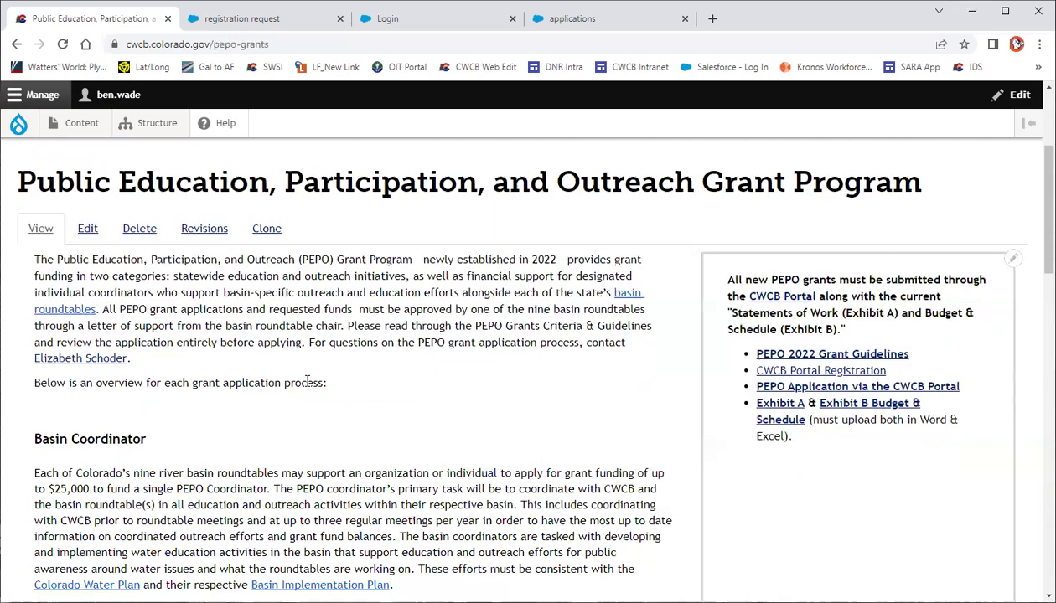
{"action": "scroll", "coordinate": [307, 386], "scroll_direction": "down", "scroll_amount": 3}
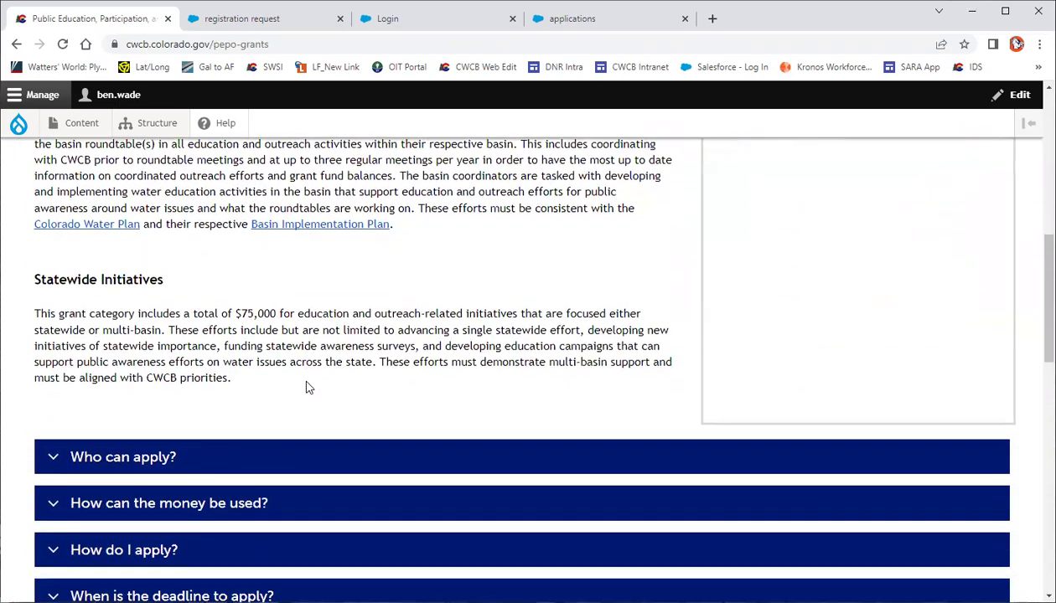
{"action": "left_click", "coordinate": [90, 552]}
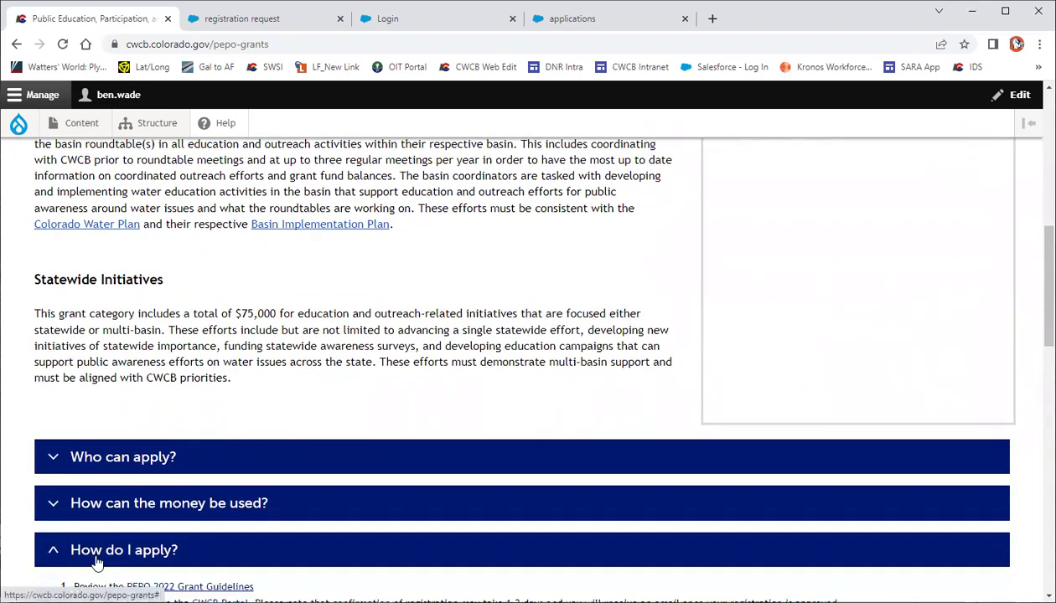
{"action": "scroll", "coordinate": [155, 469], "scroll_direction": "down", "scroll_amount": 3}
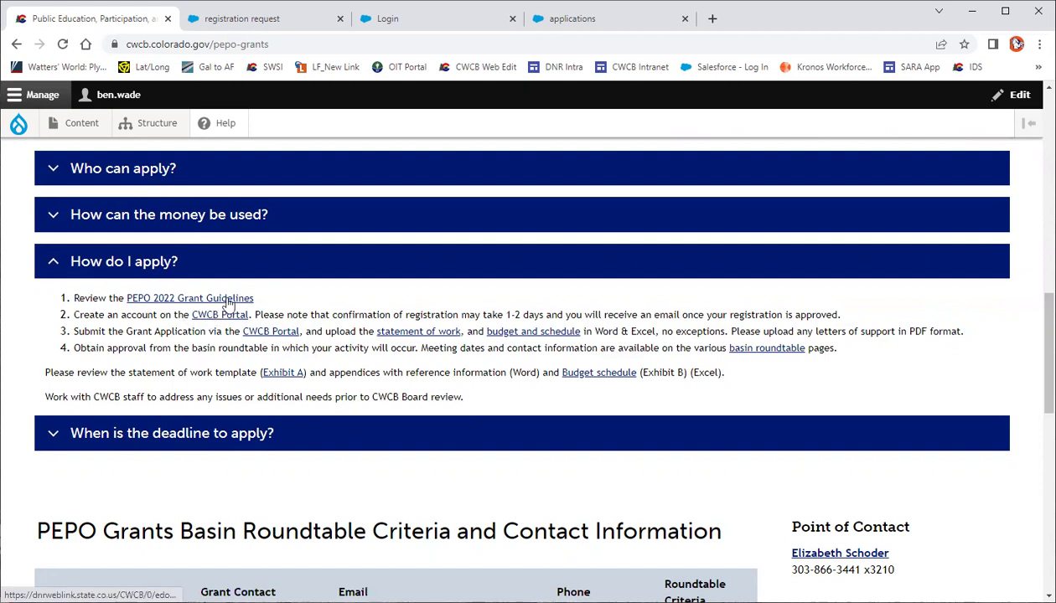
{"action": "left_click", "coordinate": [281, 28]}
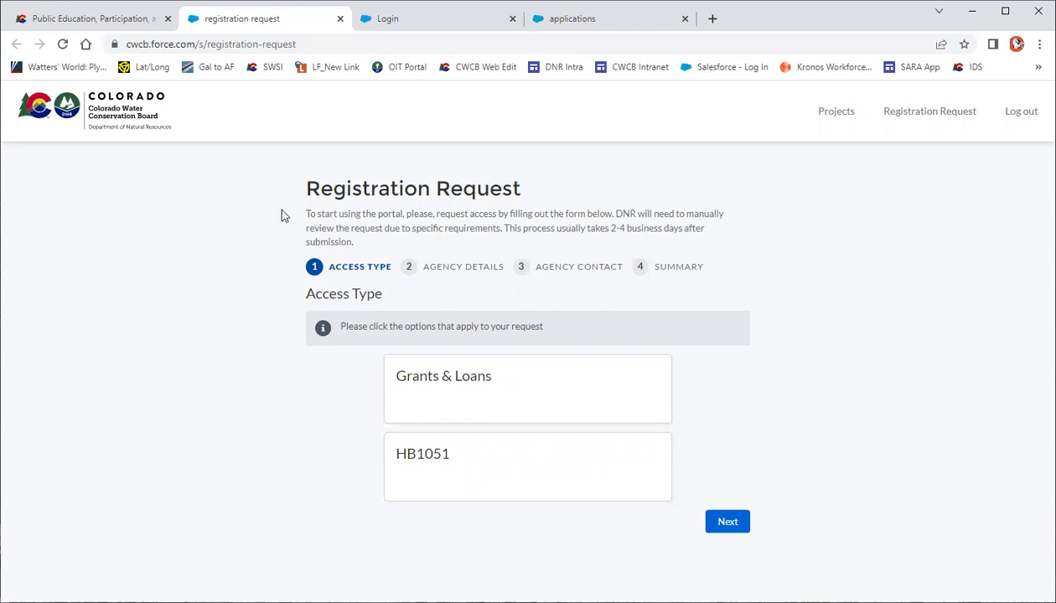
Select Grants & Loans as the access type, then return to the PEPO grant page
{"action": "left_click", "coordinate": [461, 387]}
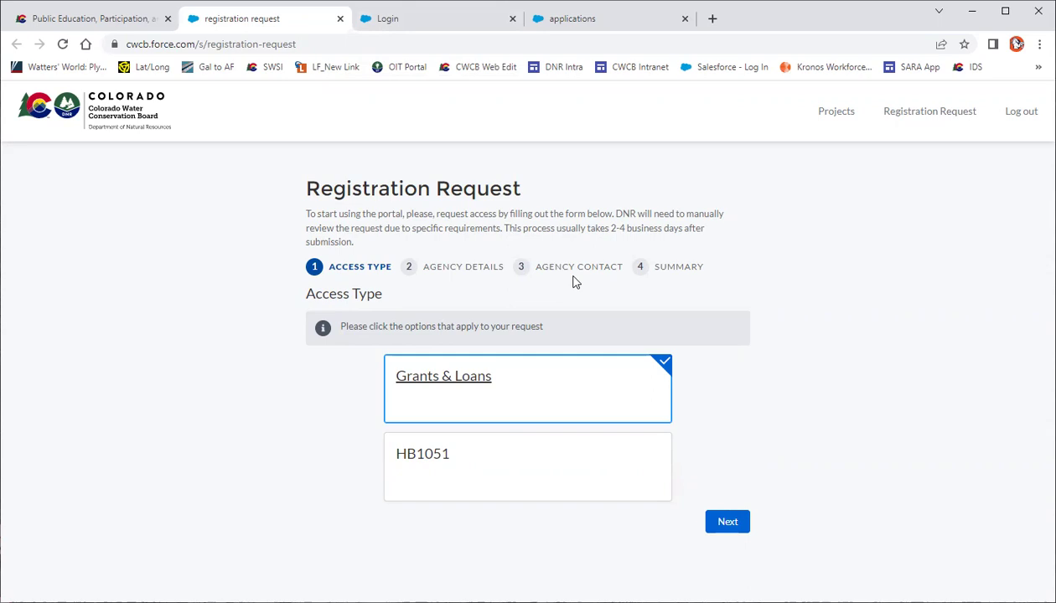
{"action": "left_click", "coordinate": [415, 24]}
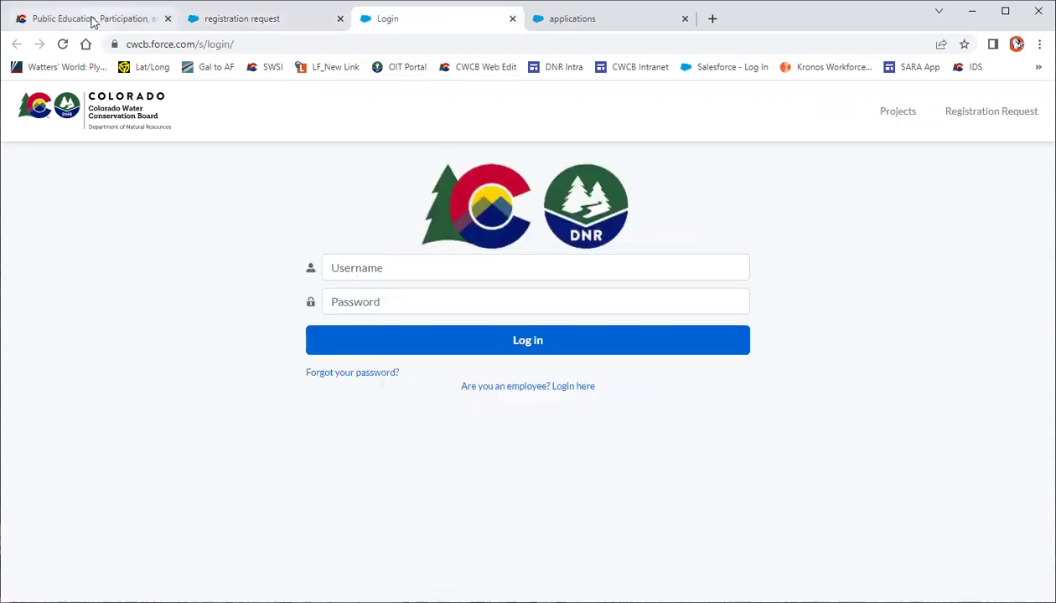
{"action": "left_click", "coordinate": [92, 20]}
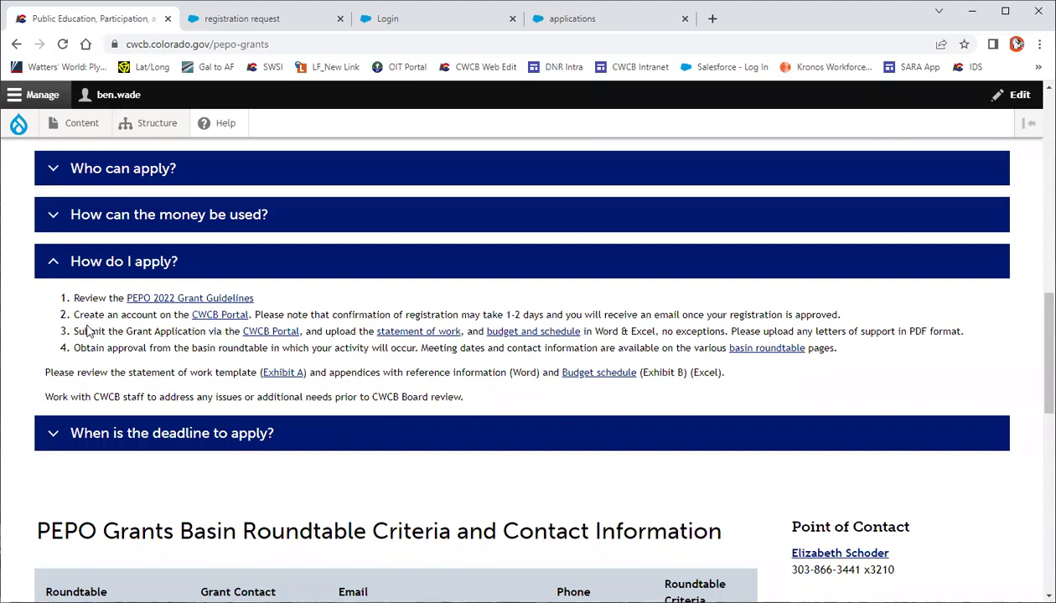
Highlight 'via the CWCB Portal' in step 3, then switch to the portal login tab
{"action": "left_click_drag", "start_coordinate": [212, 331], "coordinate": [303, 331]}
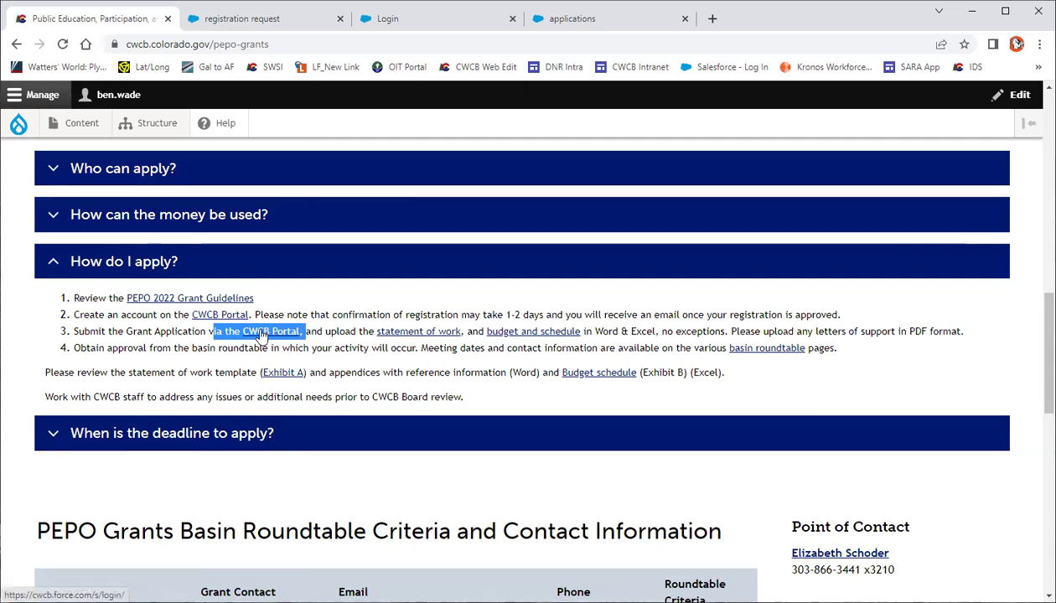
{"action": "left_click", "coordinate": [387, 20]}
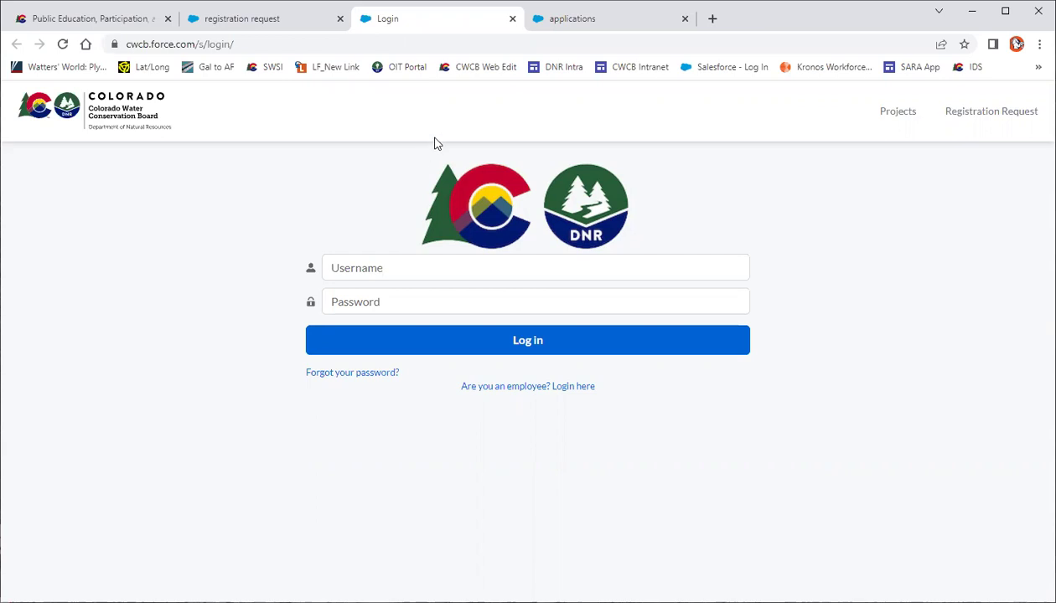
Go to the Grants and Loans tab and scroll to the seven listed My Applications
{"action": "left_click", "coordinate": [564, 20]}
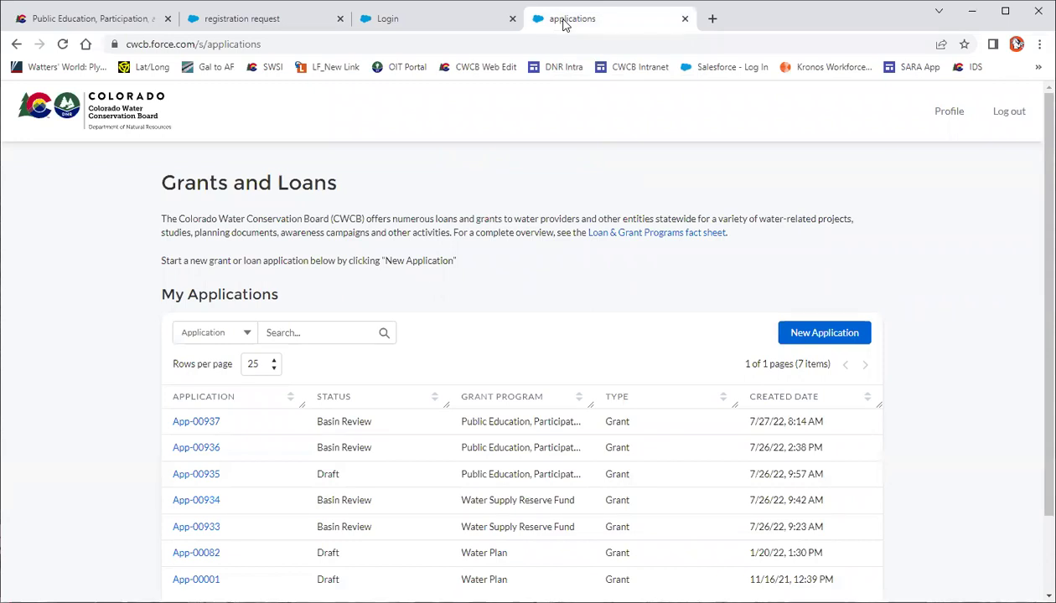
{"action": "scroll", "coordinate": [199, 311], "scroll_direction": "down", "scroll_amount": 2}
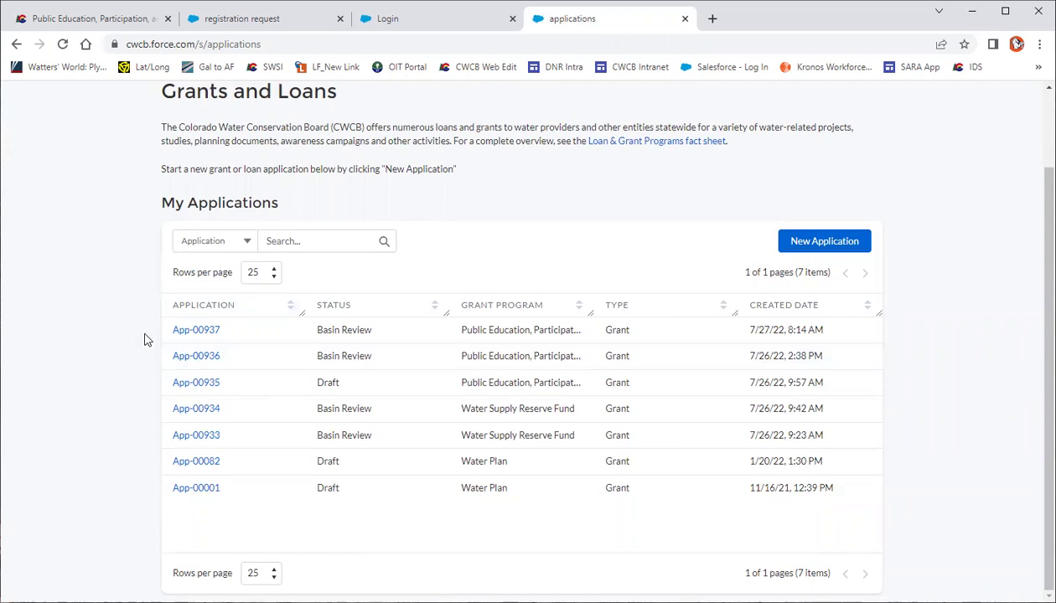
Create a new Grant application for the Public Education, Participation & Outreach program
{"action": "left_click", "coordinate": [840, 243]}
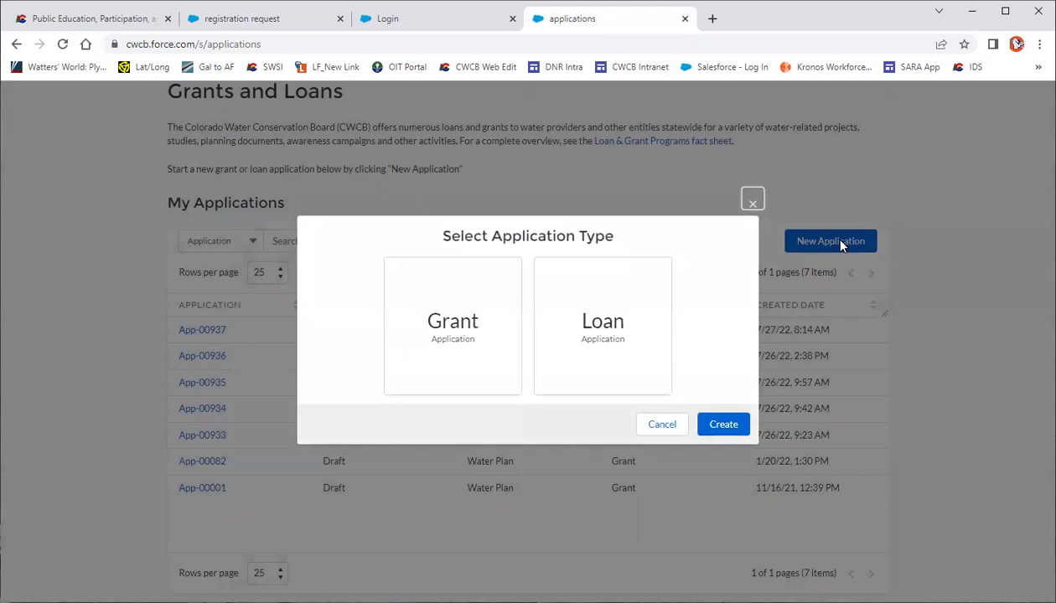
{"action": "left_click", "coordinate": [502, 349]}
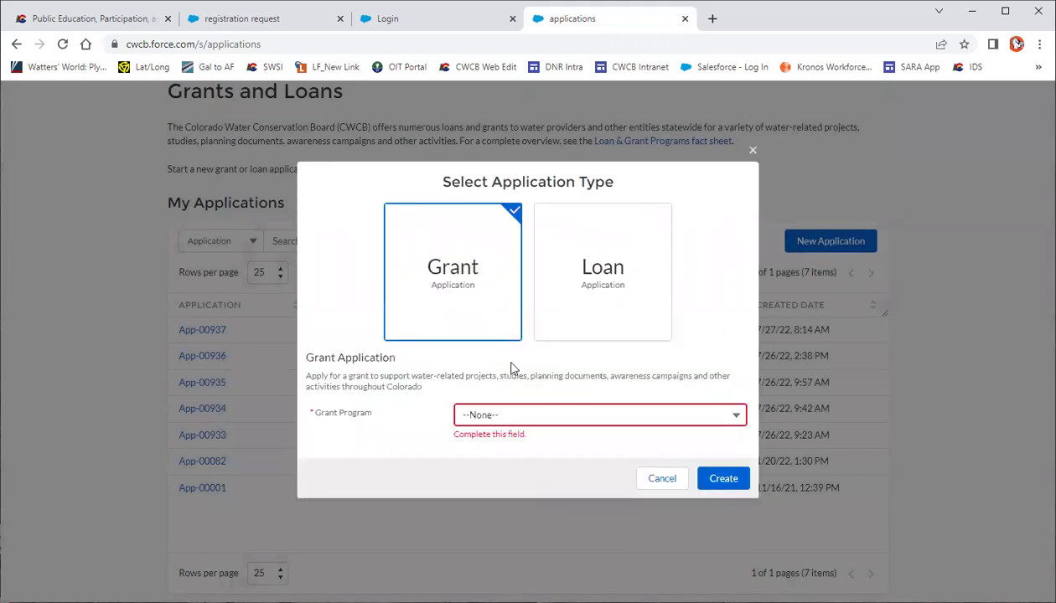
{"action": "left_click", "coordinate": [518, 415]}
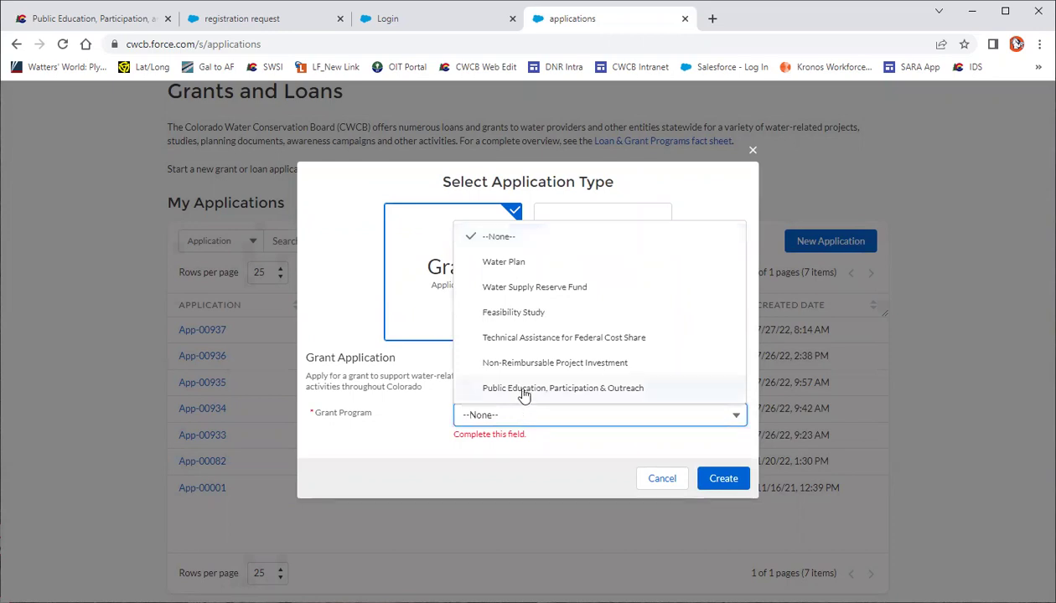
{"action": "left_click", "coordinate": [521, 390]}
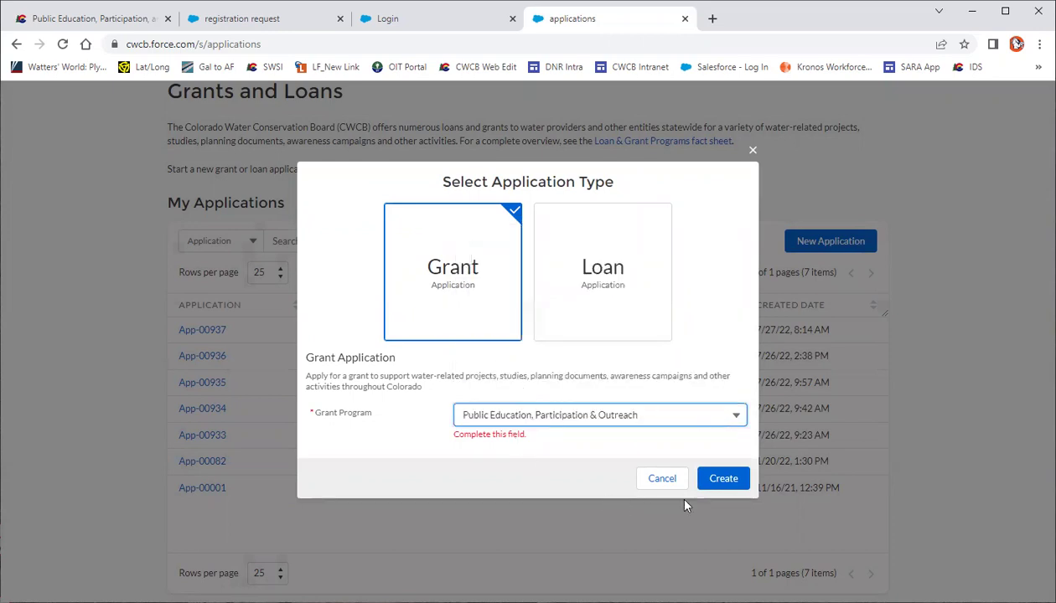
{"action": "left_click", "coordinate": [702, 485]}
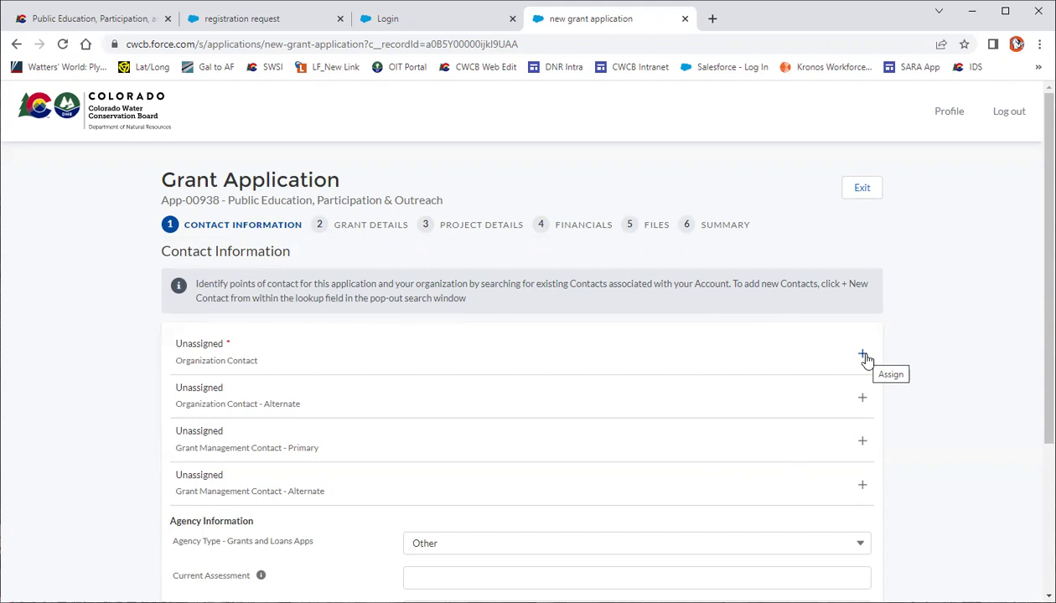
Assign the first existing contact as organization contact, abandoning the new-contact form
{"action": "left_click", "coordinate": [863, 356]}
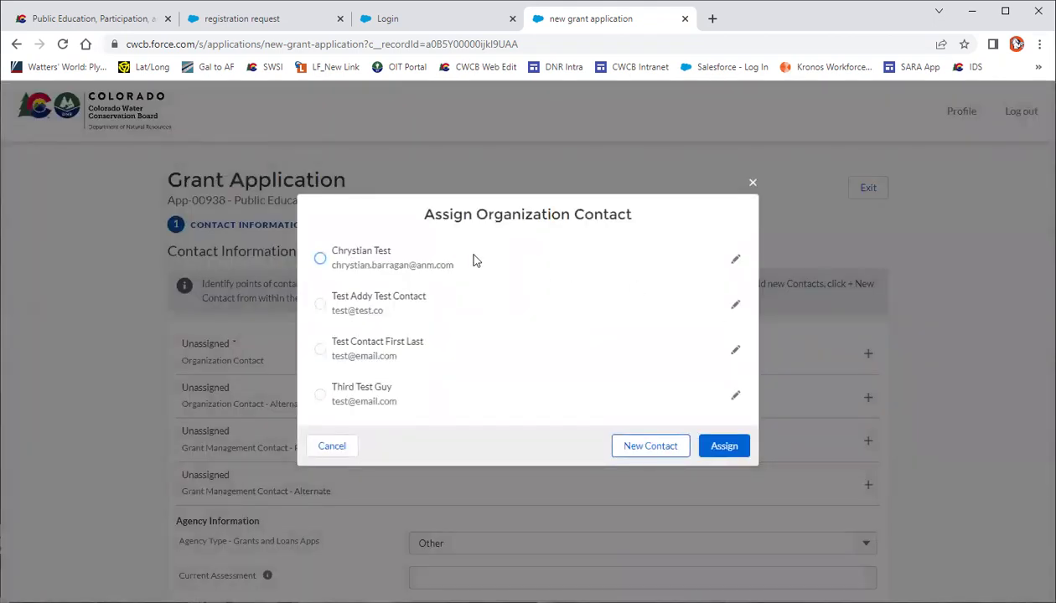
{"action": "left_click", "coordinate": [320, 259]}
{"action": "left_click", "coordinate": [627, 450]}
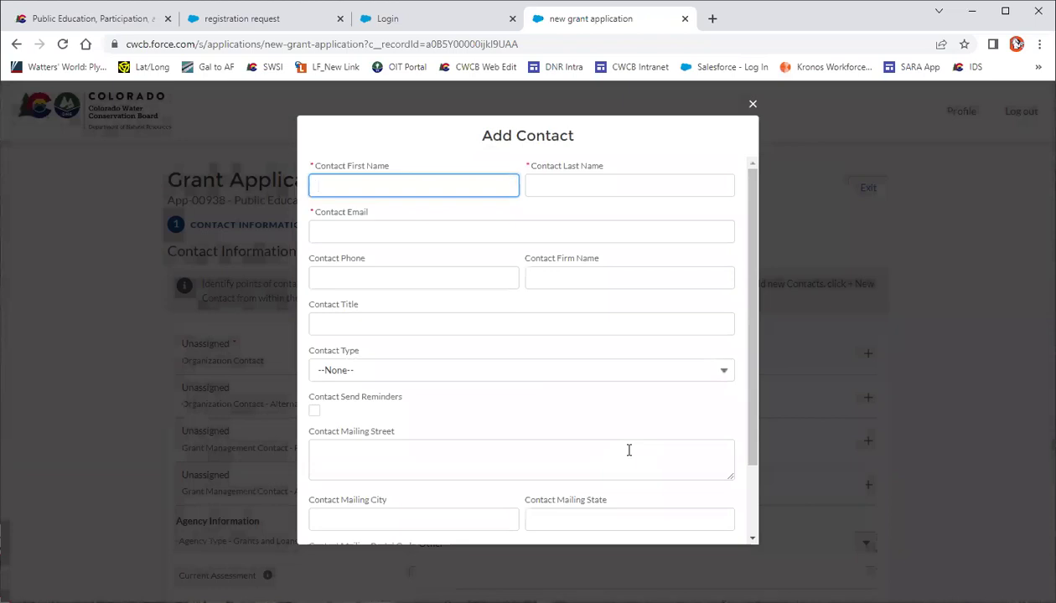
{"action": "left_click", "coordinate": [754, 455]}
{"action": "left_click_drag", "start_coordinate": [754, 456], "coordinate": [753, 533]}
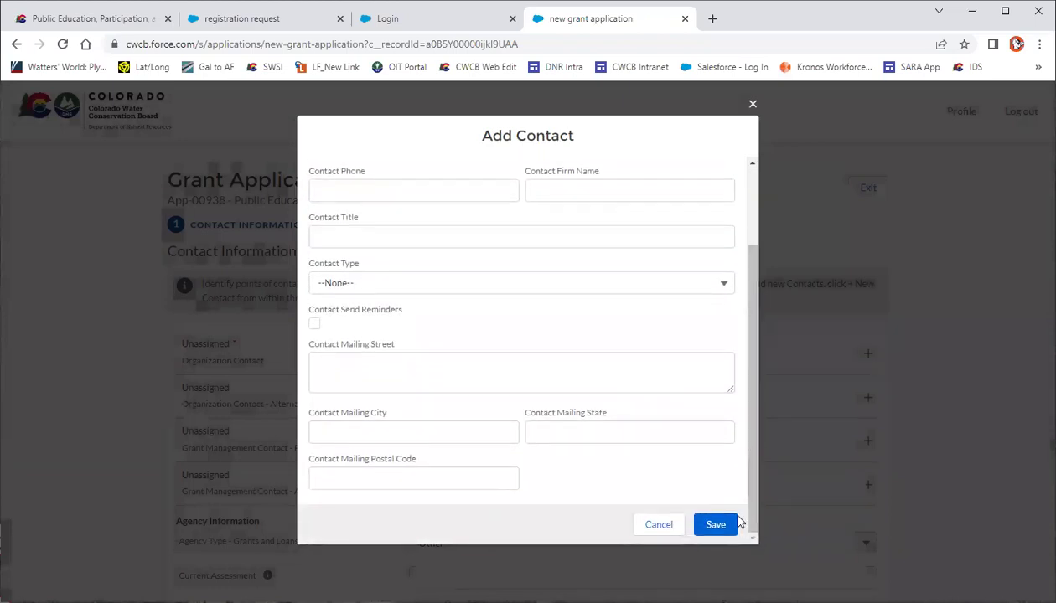
{"action": "left_click", "coordinate": [670, 533]}
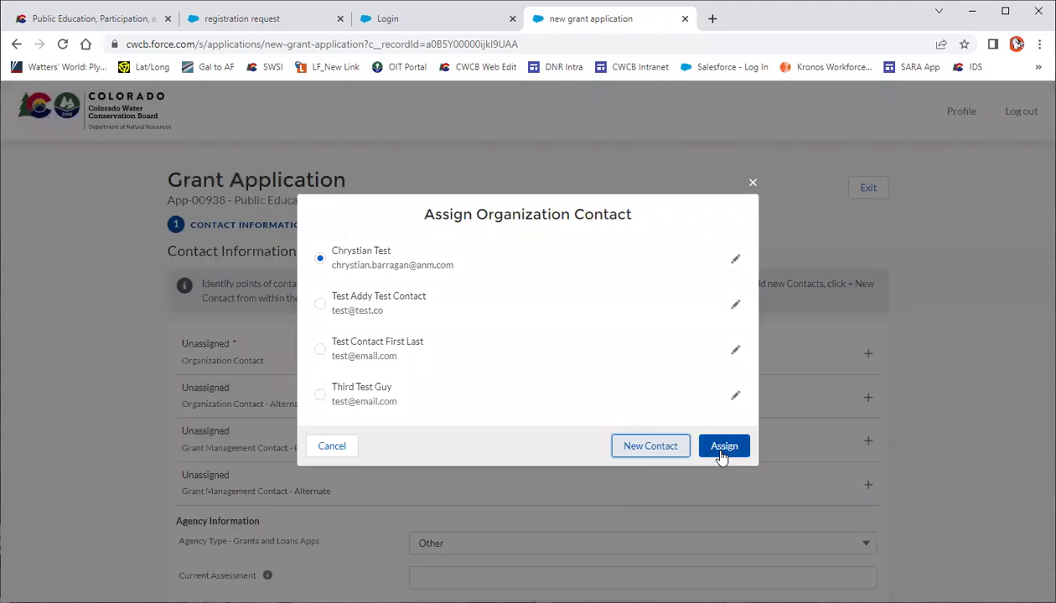
{"action": "left_click", "coordinate": [719, 452]}
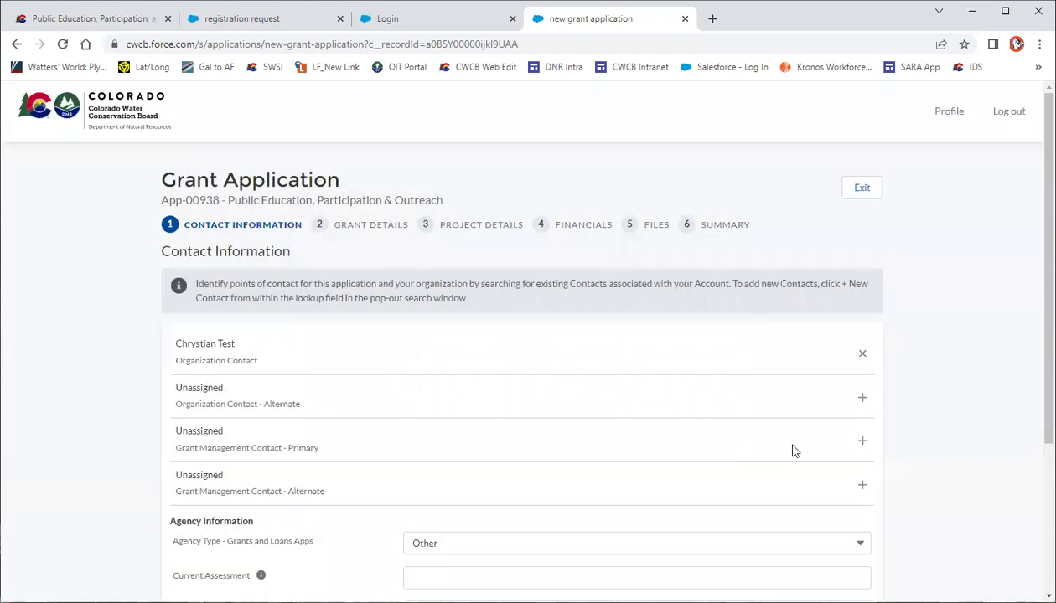
Set Agency Type to Other and continue to Grant Details
{"action": "scroll", "coordinate": [1032, 377], "scroll_direction": "down", "scroll_amount": 1}
{"action": "scroll", "coordinate": [1023, 490], "scroll_direction": "down", "scroll_amount": 2}
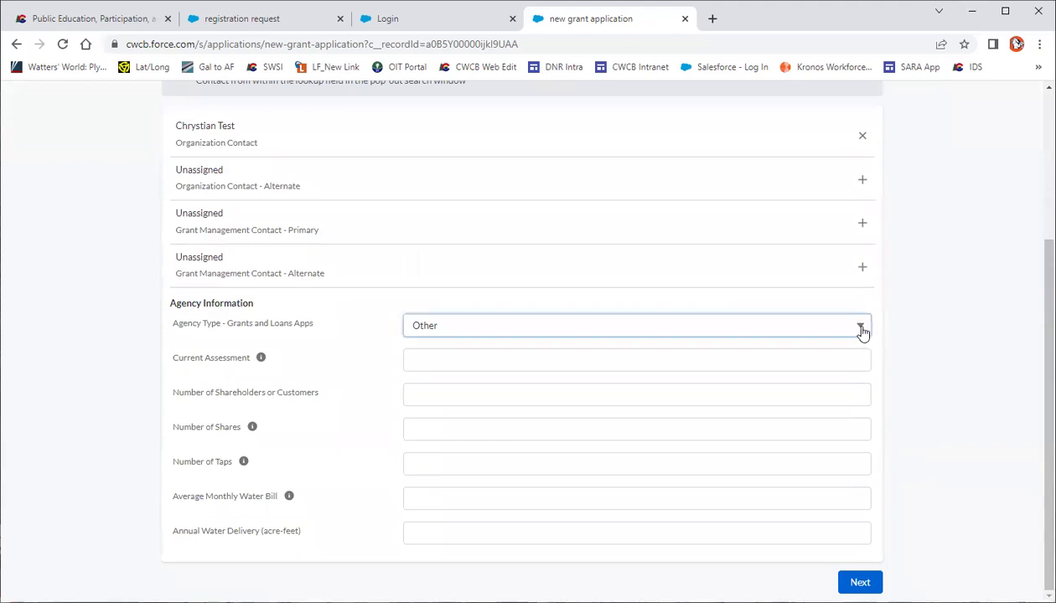
{"action": "left_click", "coordinate": [863, 333]}
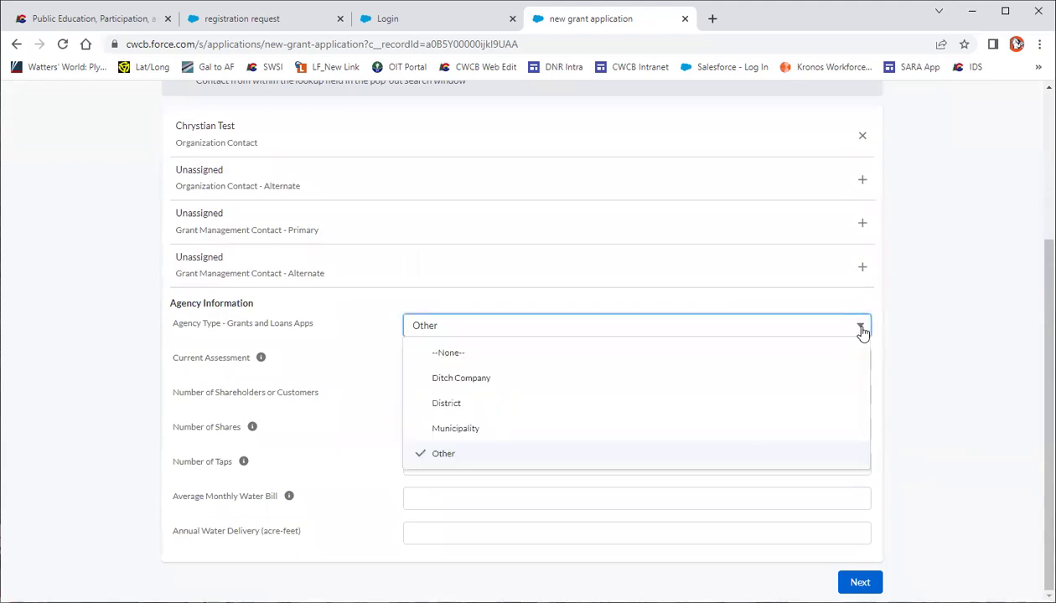
{"action": "left_click", "coordinate": [816, 453]}
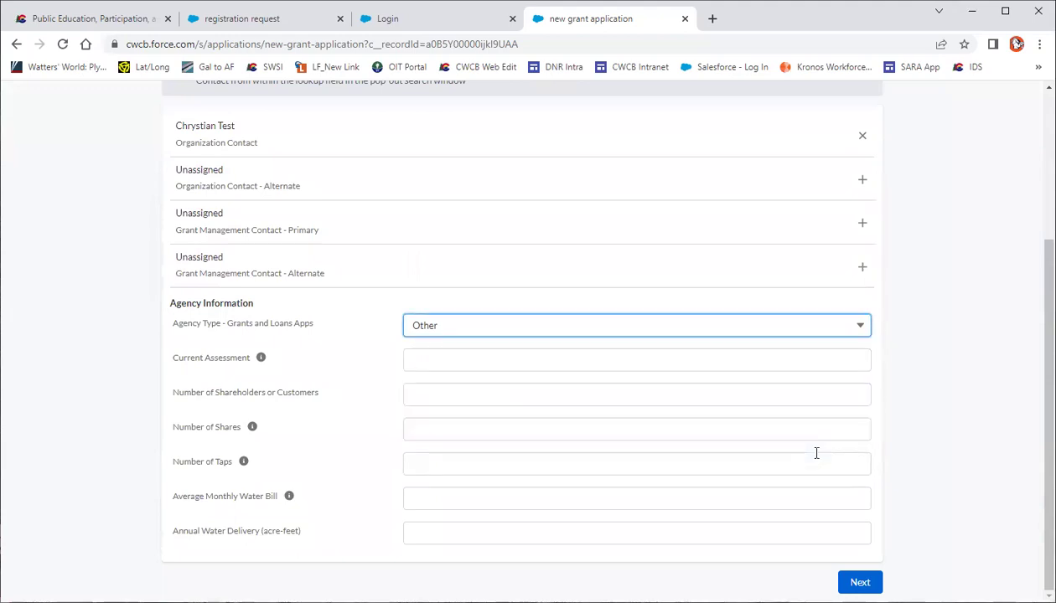
{"action": "left_click", "coordinate": [942, 449]}
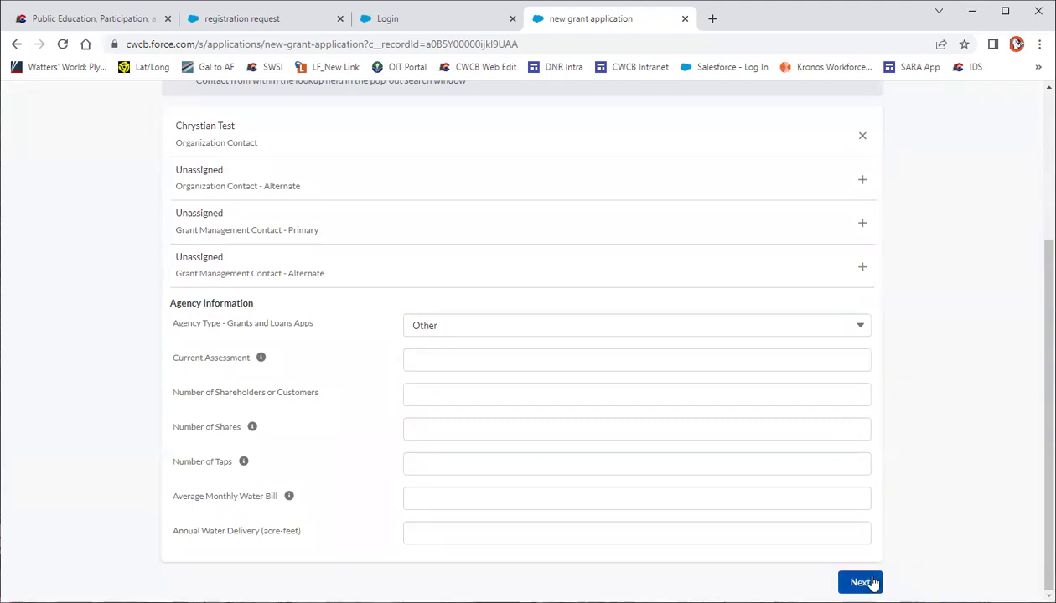
{"action": "left_click", "coordinate": [872, 584]}
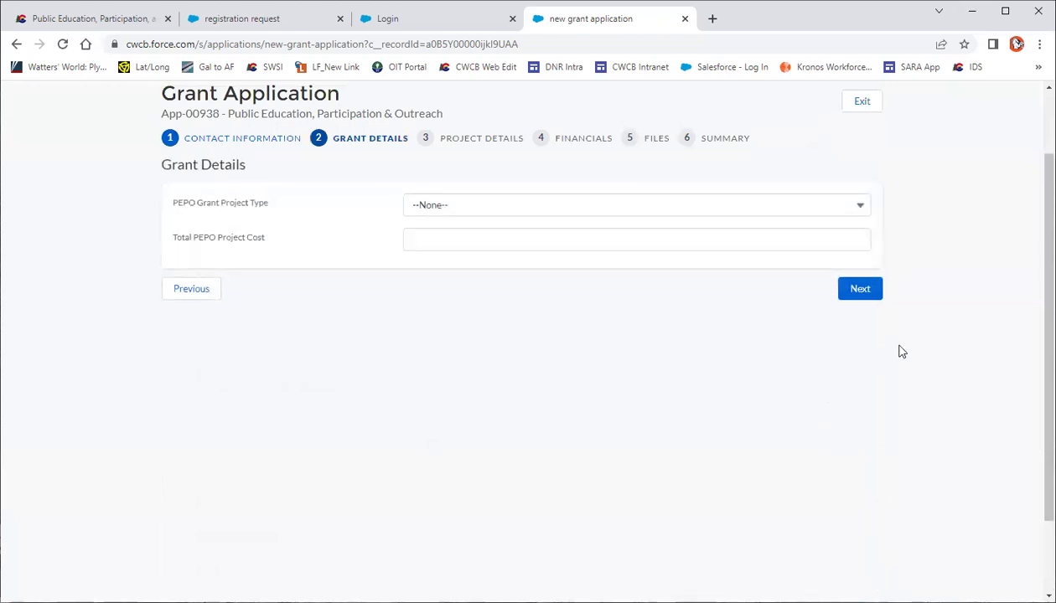
Choose Basin Coordinator as PEPO Grant Project Type and enter 30000 as Total PEPO Project Cost
{"action": "left_click", "coordinate": [859, 211]}
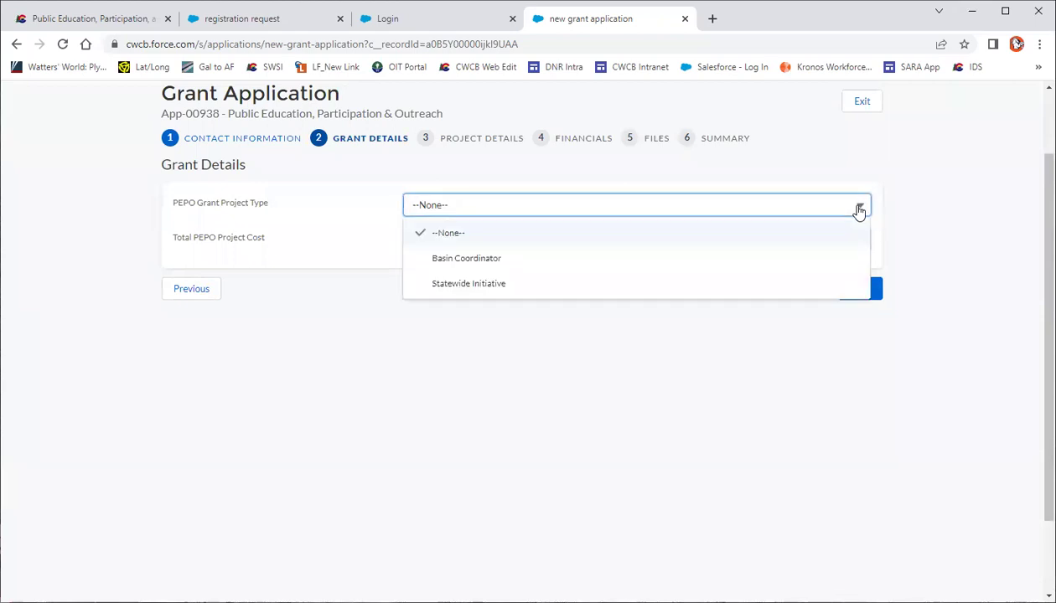
{"action": "left_click", "coordinate": [849, 258]}
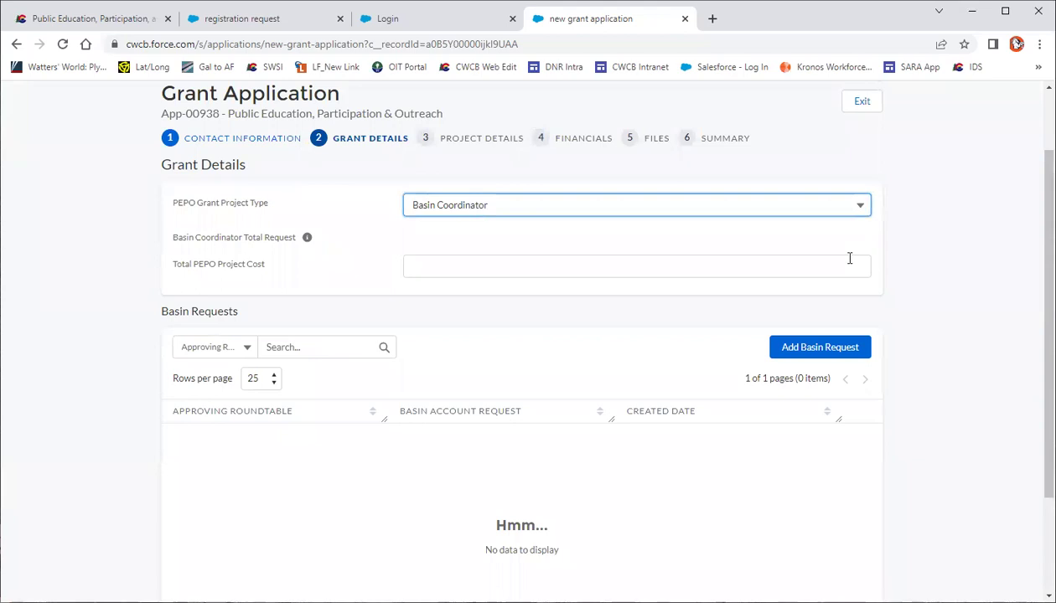
{"action": "left_click", "coordinate": [849, 258]}
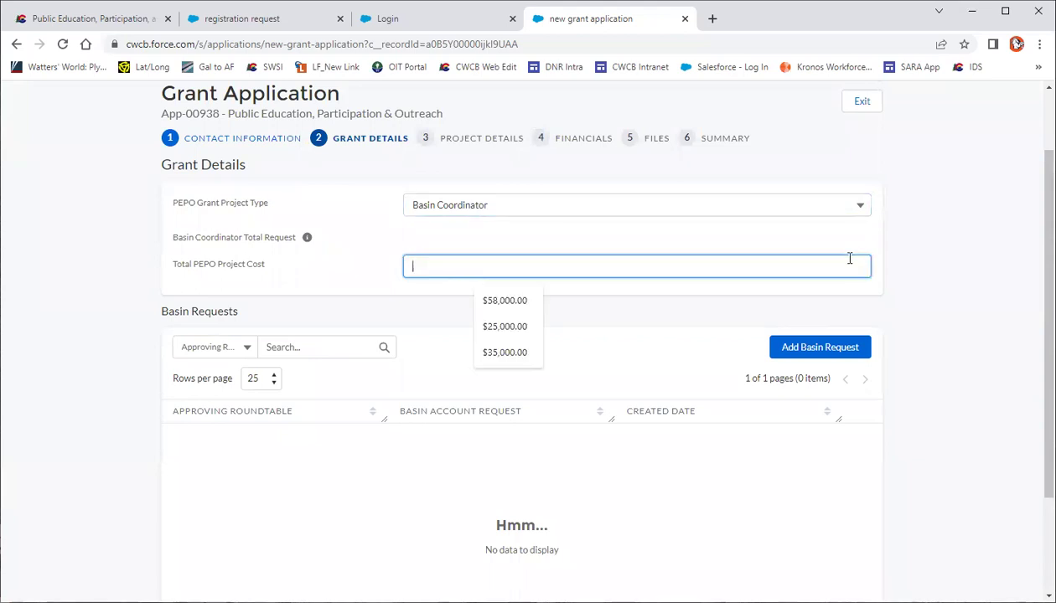
{"action": "type", "text": "30000"}
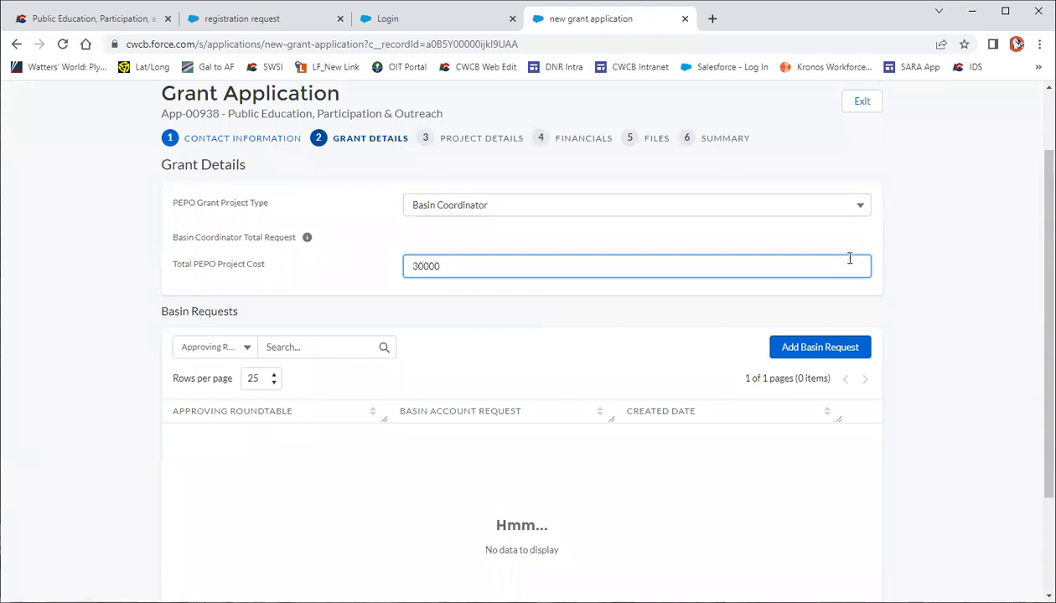
{"action": "left_click", "coordinate": [881, 305]}
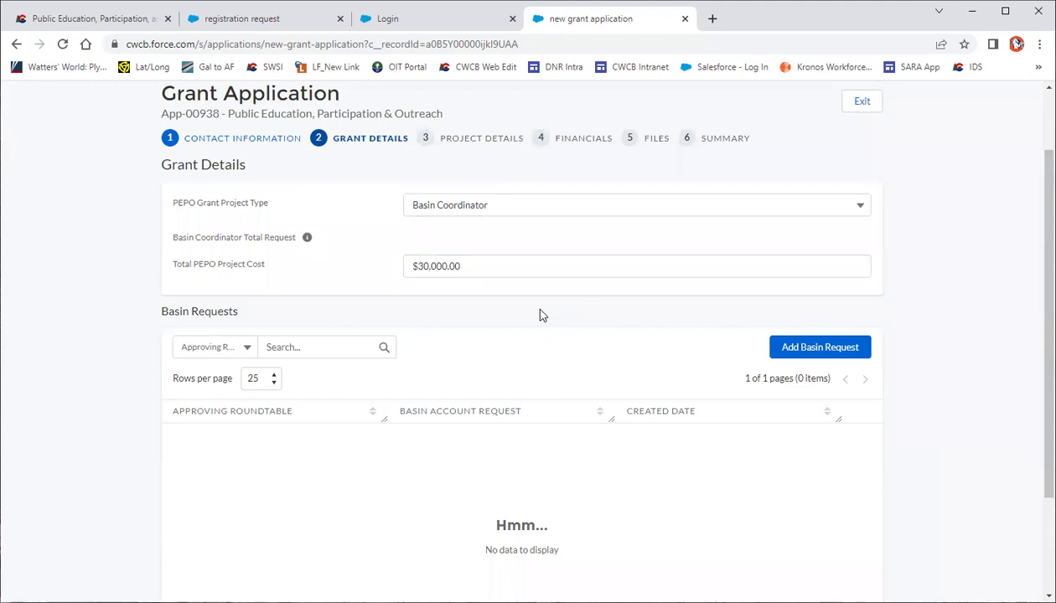
{"action": "scroll", "coordinate": [541, 315], "scroll_direction": "down", "scroll_amount": 1}
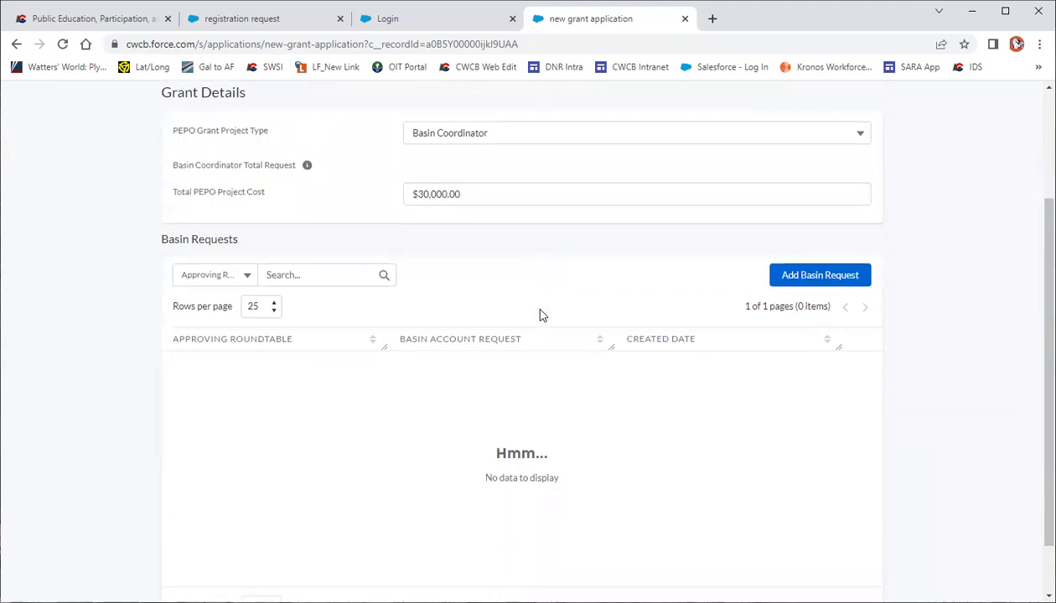
Save an Arkansas roundtable basin request of $25,000.00, then proceed to Project Details
{"action": "left_click", "coordinate": [787, 276]}
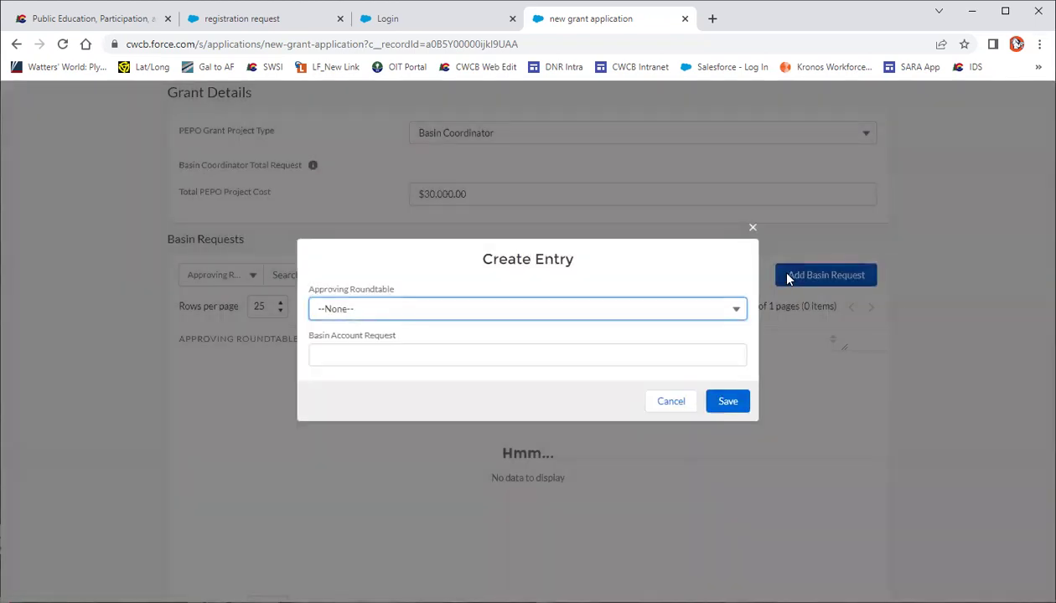
{"action": "left_click", "coordinate": [735, 313]}
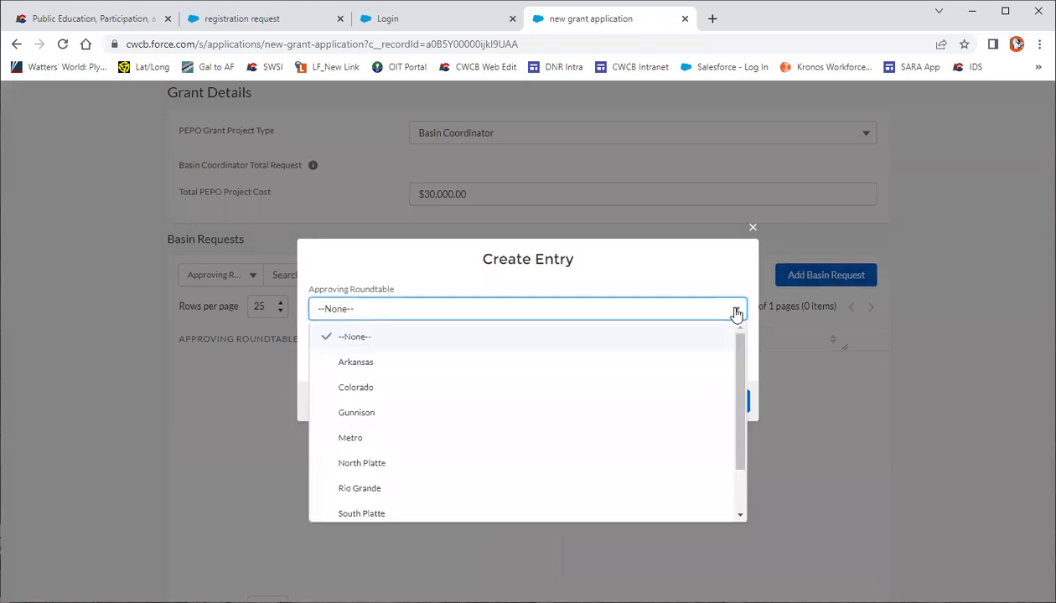
{"action": "left_click", "coordinate": [691, 360]}
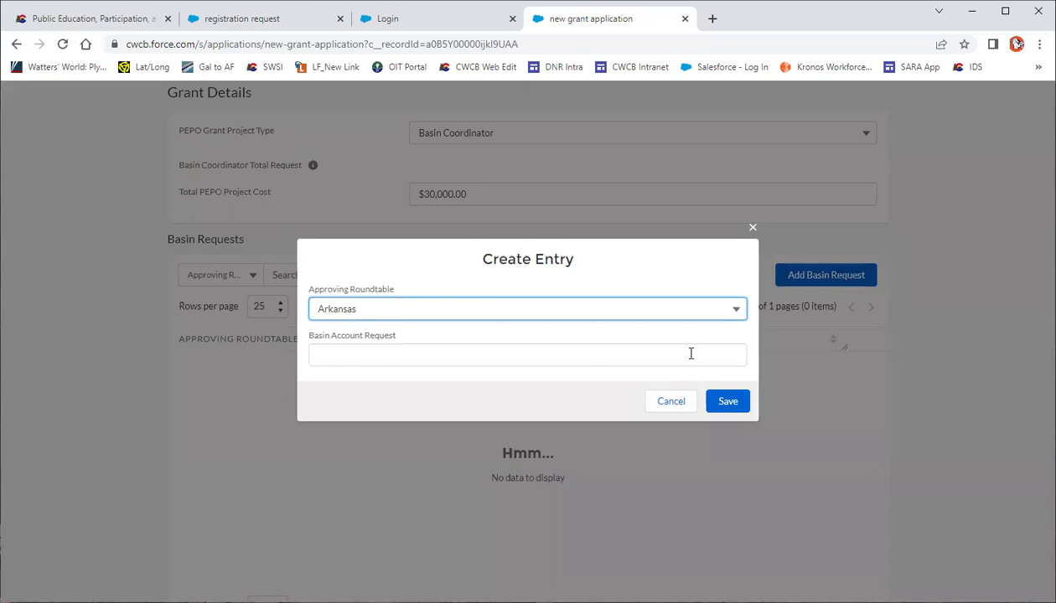
{"action": "left_click", "coordinate": [691, 354]}
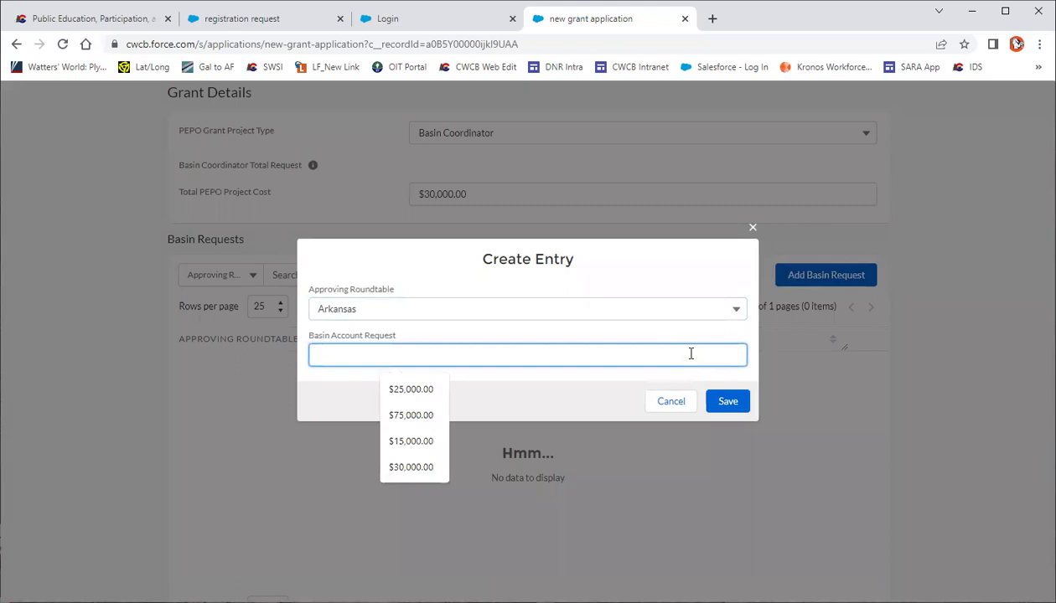
{"action": "type", "text": "25000"}
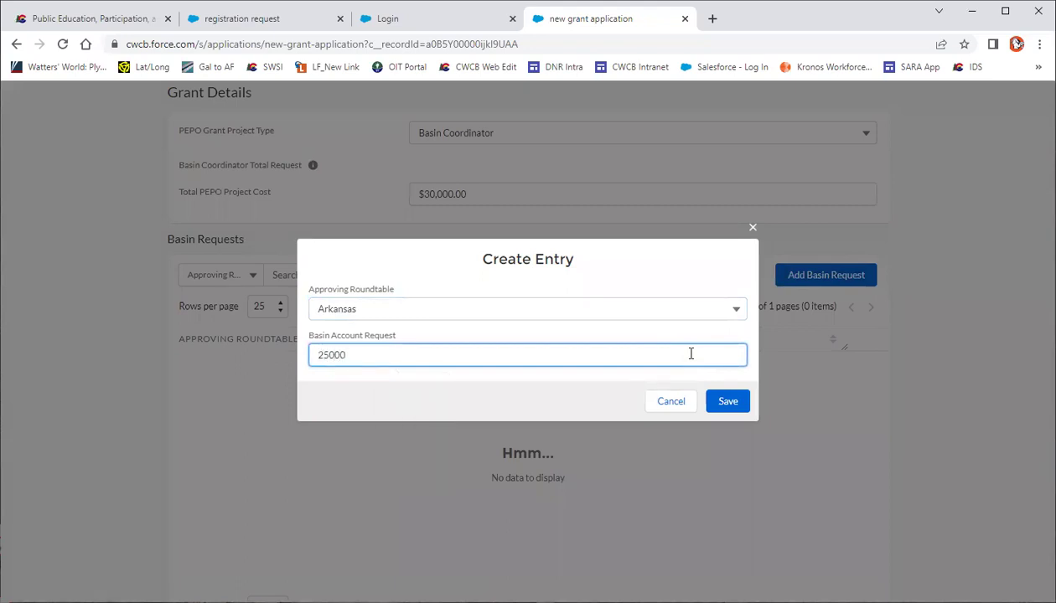
{"action": "left_click", "coordinate": [614, 394]}
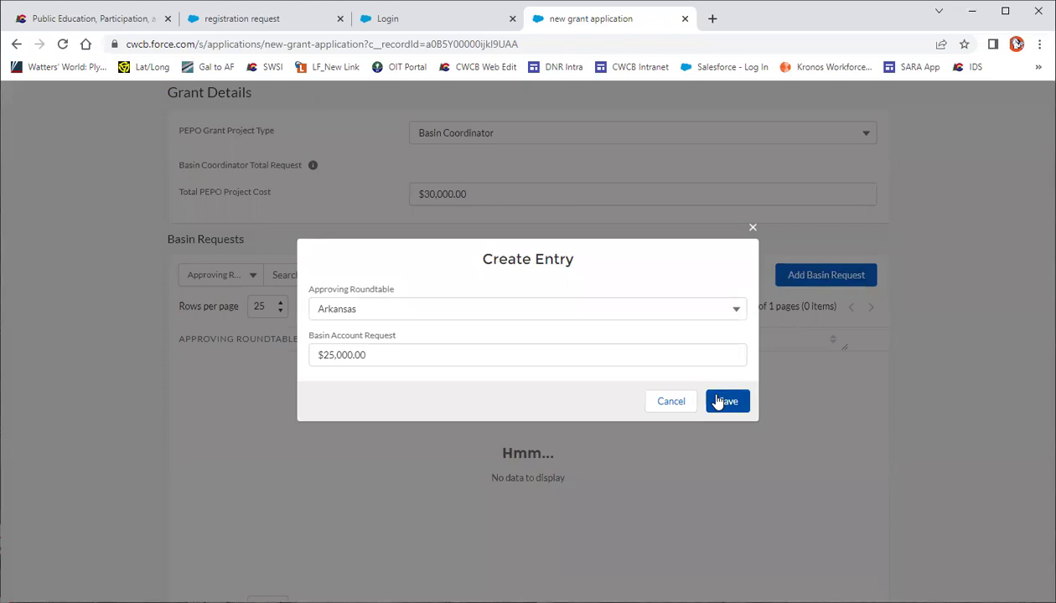
{"action": "left_click", "coordinate": [726, 402]}
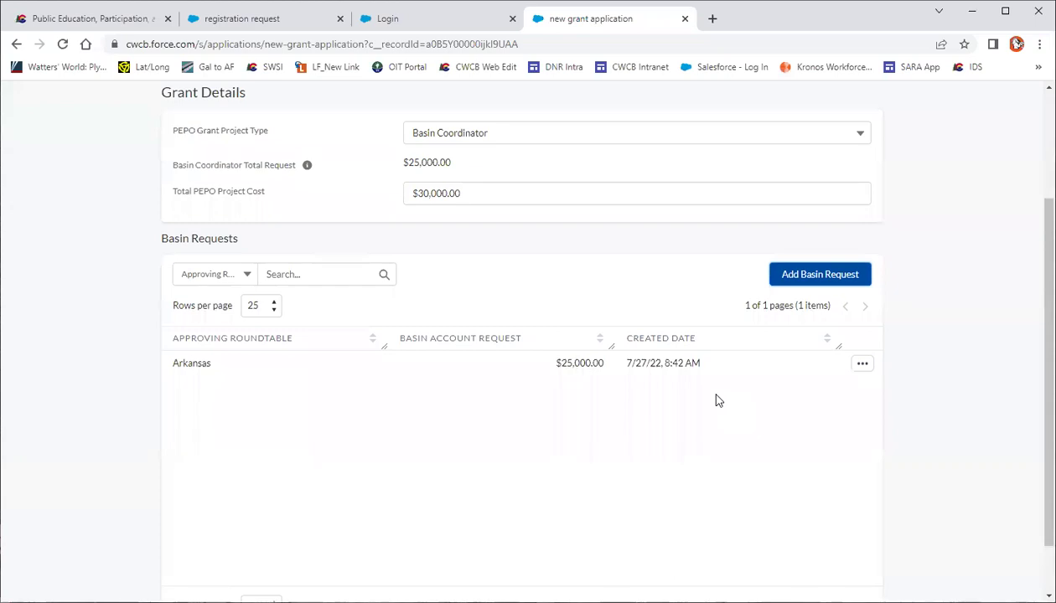
{"action": "scroll", "coordinate": [716, 400], "scroll_direction": "down", "scroll_amount": 2}
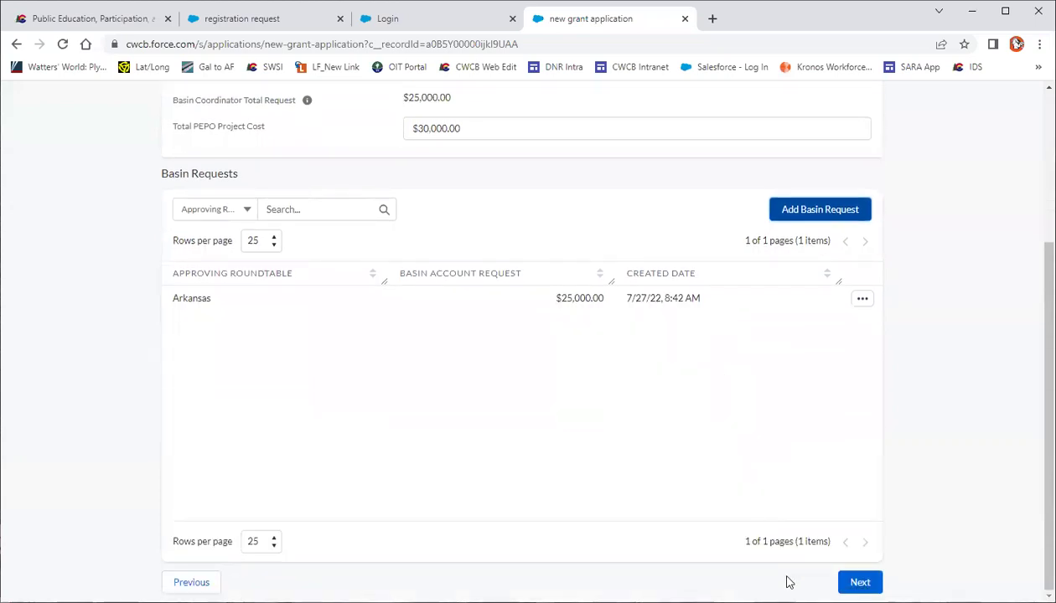
{"action": "left_click", "coordinate": [860, 582]}
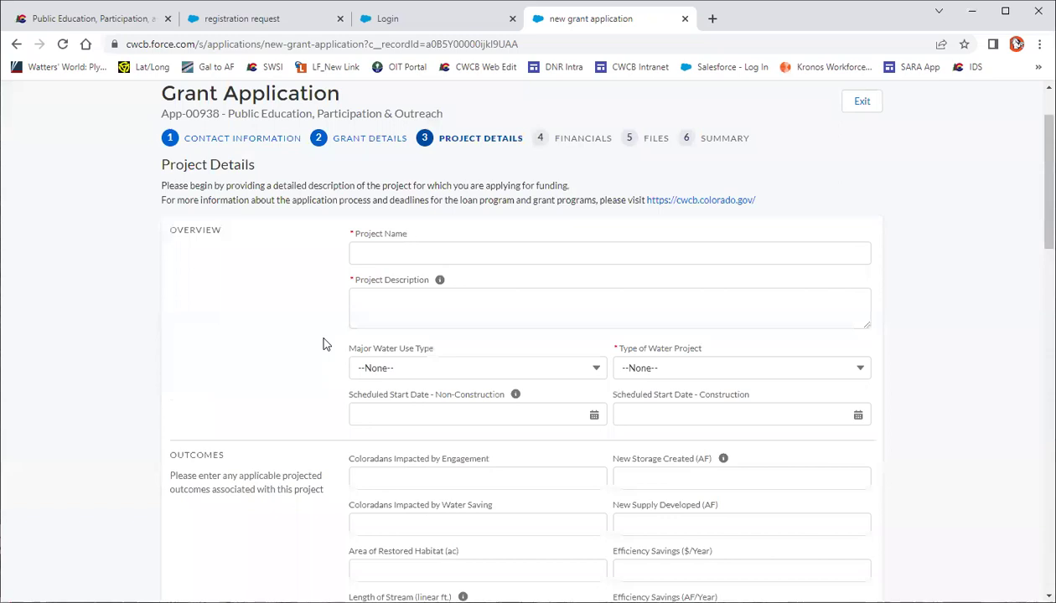
Enter 'Test' as both the Project Name and Project Description
{"action": "left_click", "coordinate": [392, 253]}
{"action": "type", "text": "Tes"}
{"action": "left_click", "coordinate": [431, 289]}
{"action": "left_click", "coordinate": [411, 300]}
{"action": "type", "text": "Test"}
{"action": "left_click", "coordinate": [349, 312]}
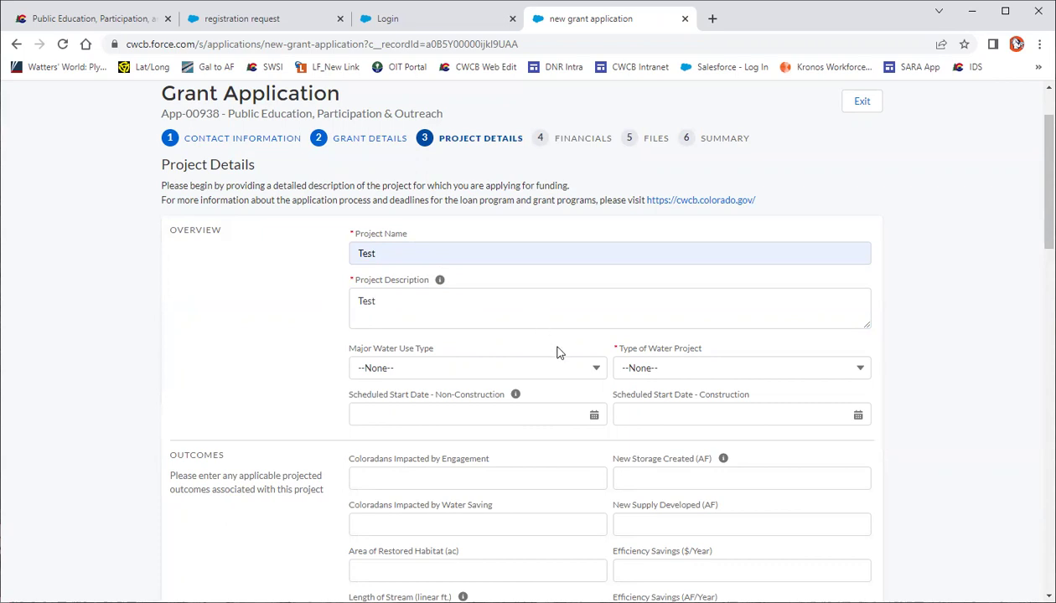
Set Major Water Use Type and Type of Water Project both to Education
{"action": "left_click", "coordinate": [597, 370]}
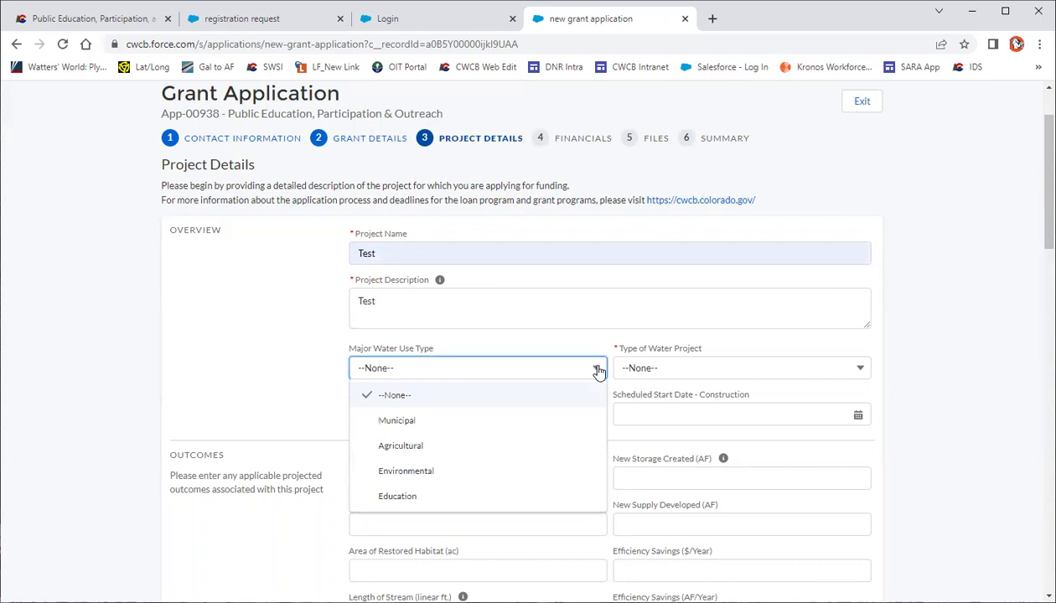
{"action": "left_click", "coordinate": [582, 496]}
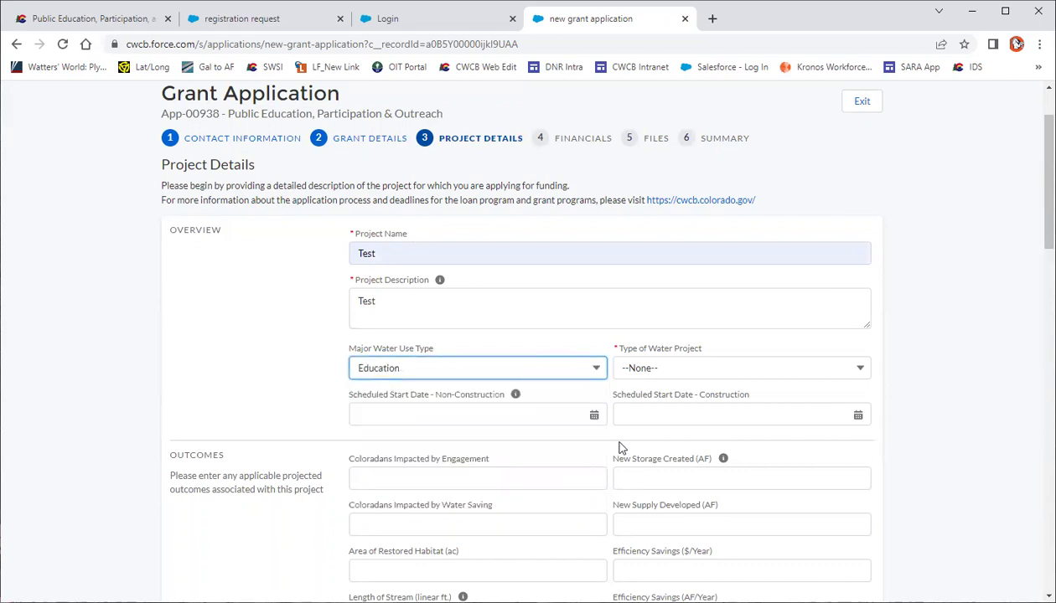
{"action": "left_click", "coordinate": [859, 373]}
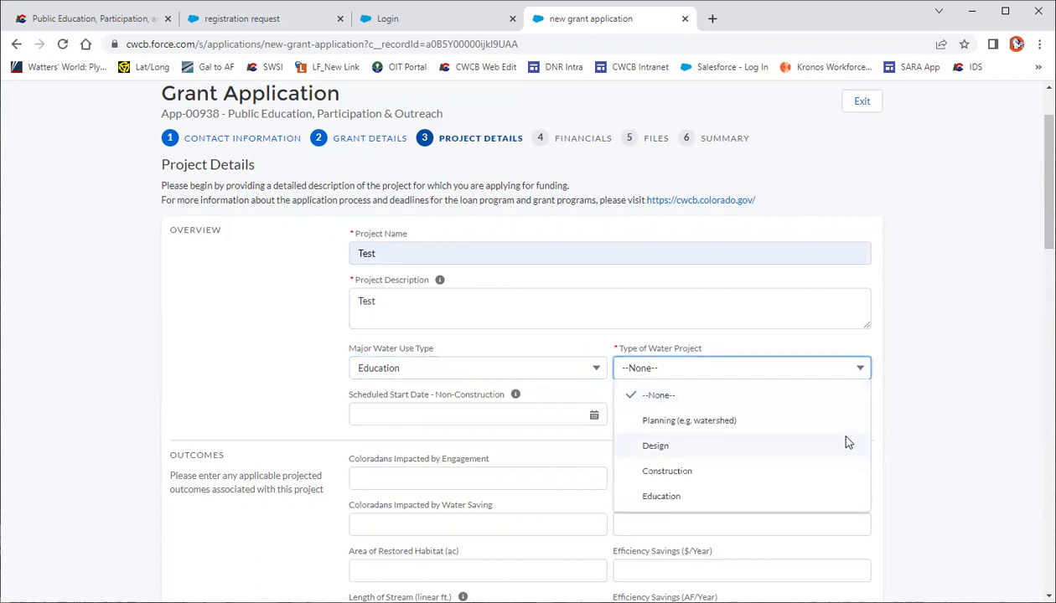
{"action": "left_click", "coordinate": [844, 498]}
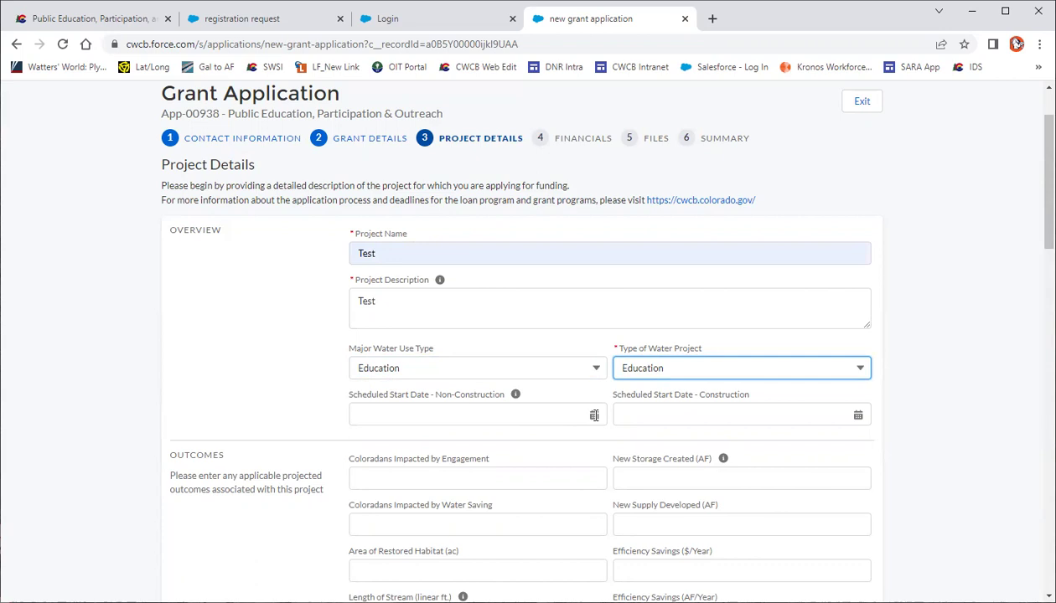
{"action": "left_click", "coordinate": [594, 415]}
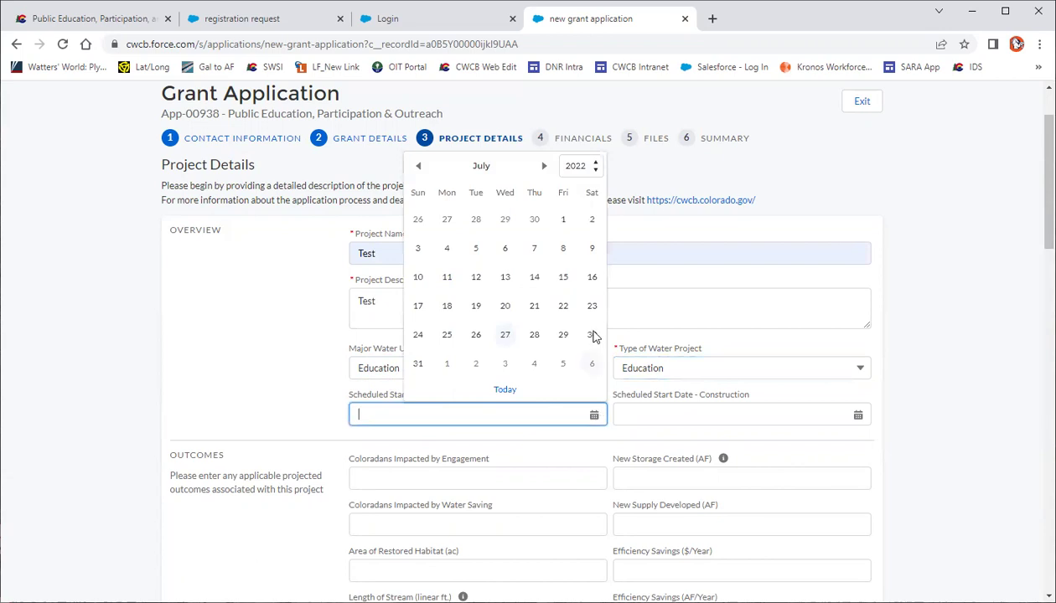
Pick August 31, 2022 in the Scheduled Start Date - Non-Construction calendar
{"action": "left_click", "coordinate": [544, 166]}
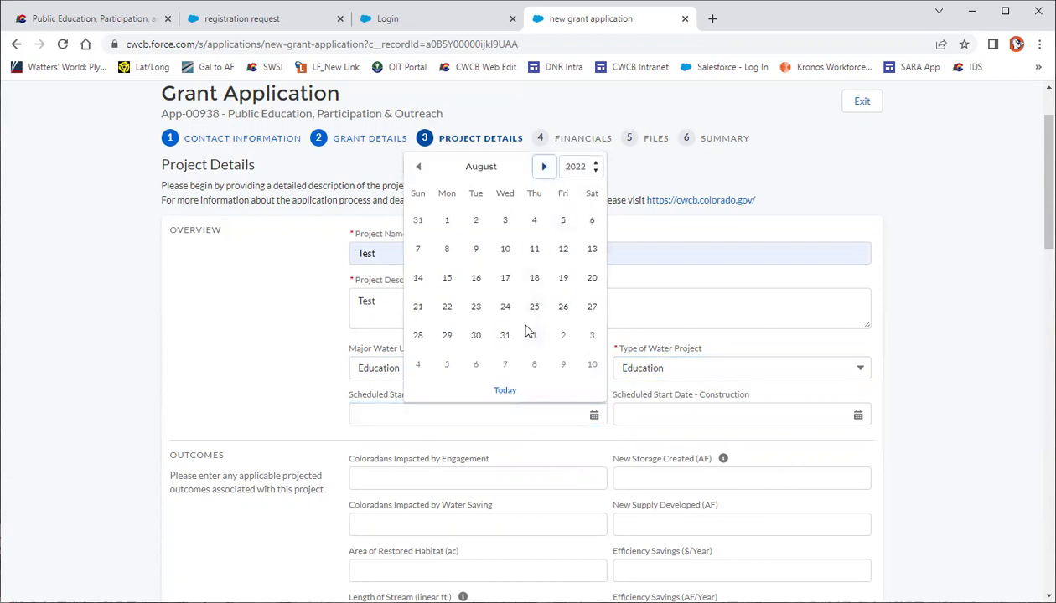
{"action": "left_click", "coordinate": [505, 336]}
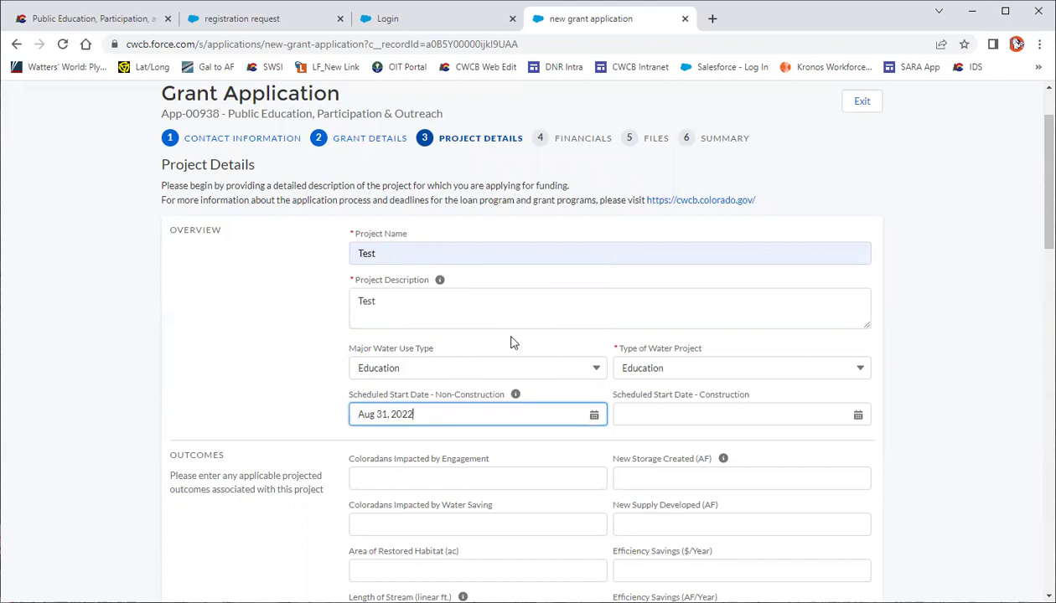
{"action": "left_click", "coordinate": [296, 367]}
{"action": "scroll", "coordinate": [296, 367], "scroll_direction": "down", "scroll_amount": 3}
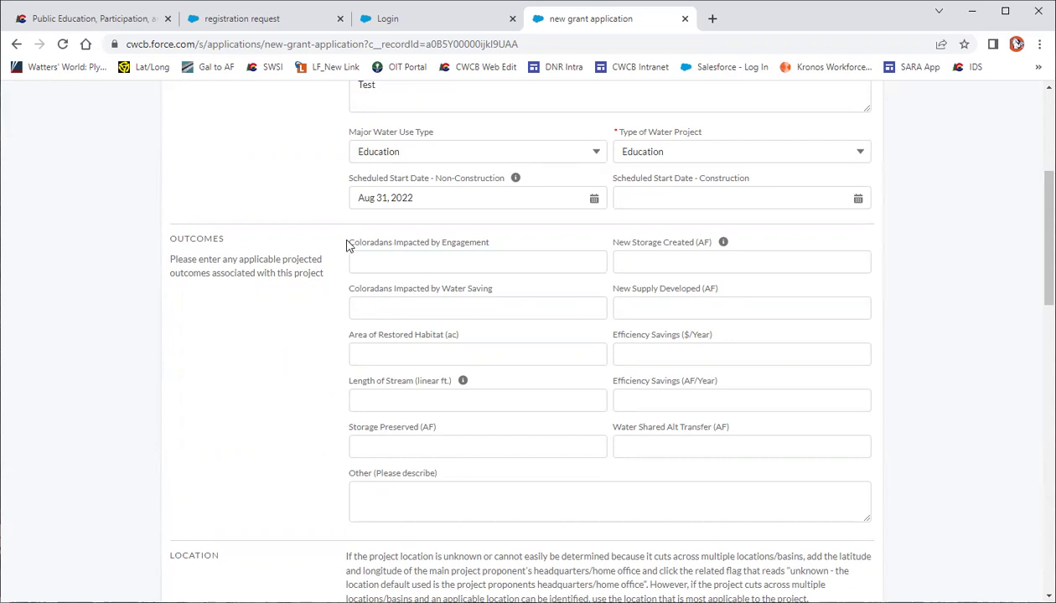
{"action": "left_click_drag", "start_coordinate": [378, 247], "coordinate": [493, 250]}
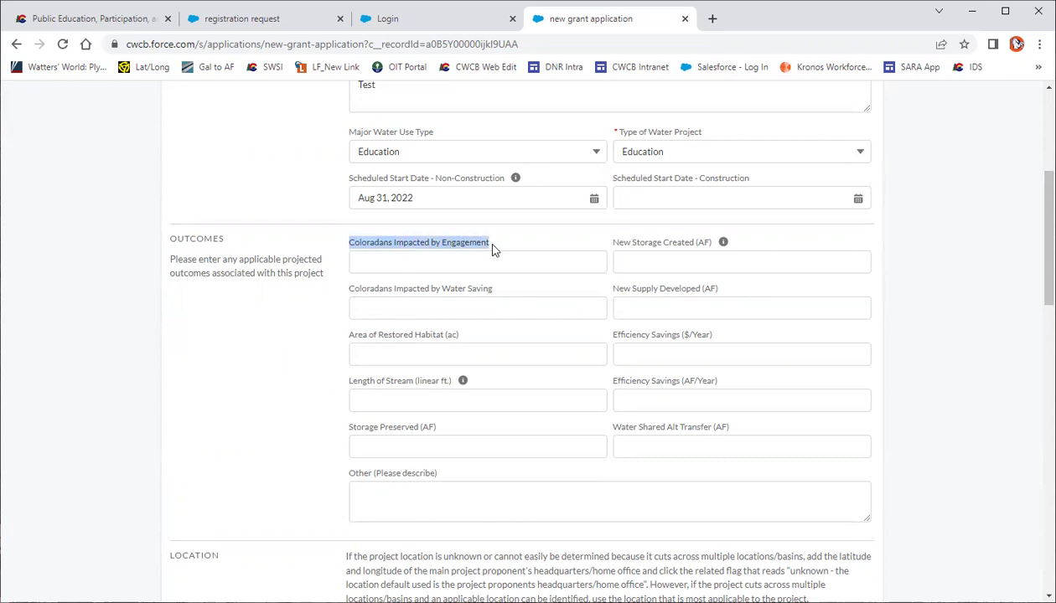
{"action": "left_click", "coordinate": [488, 268]}
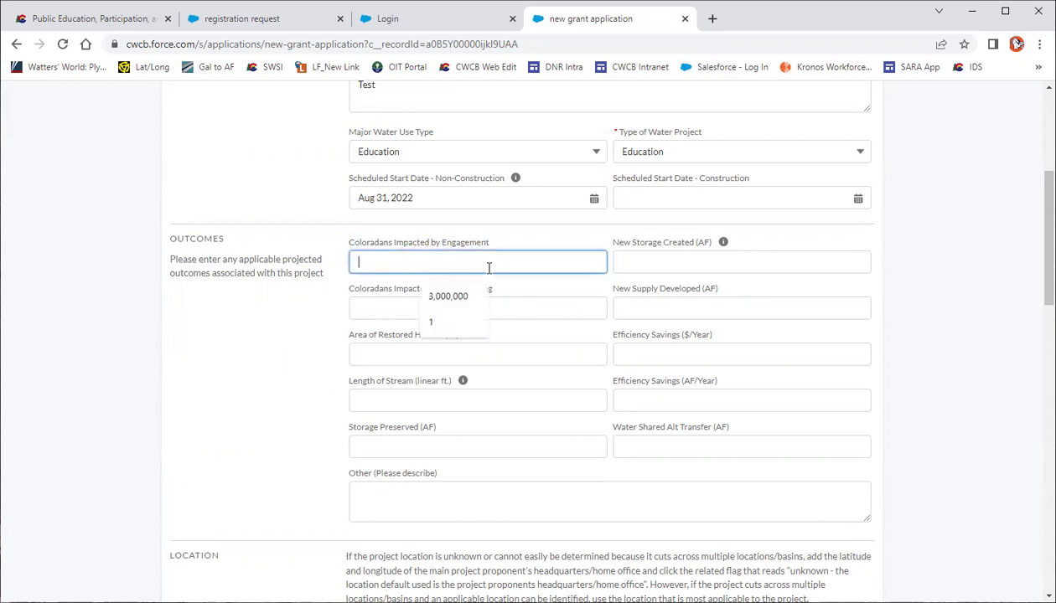
{"action": "left_click", "coordinate": [330, 287]}
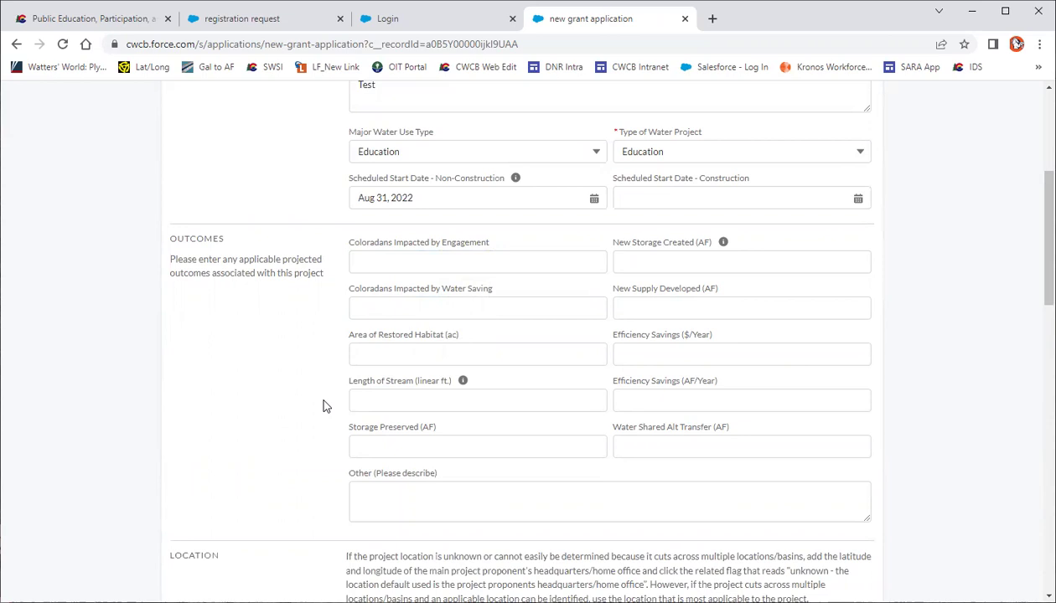
{"action": "scroll", "coordinate": [326, 407], "scroll_direction": "down", "scroll_amount": 2}
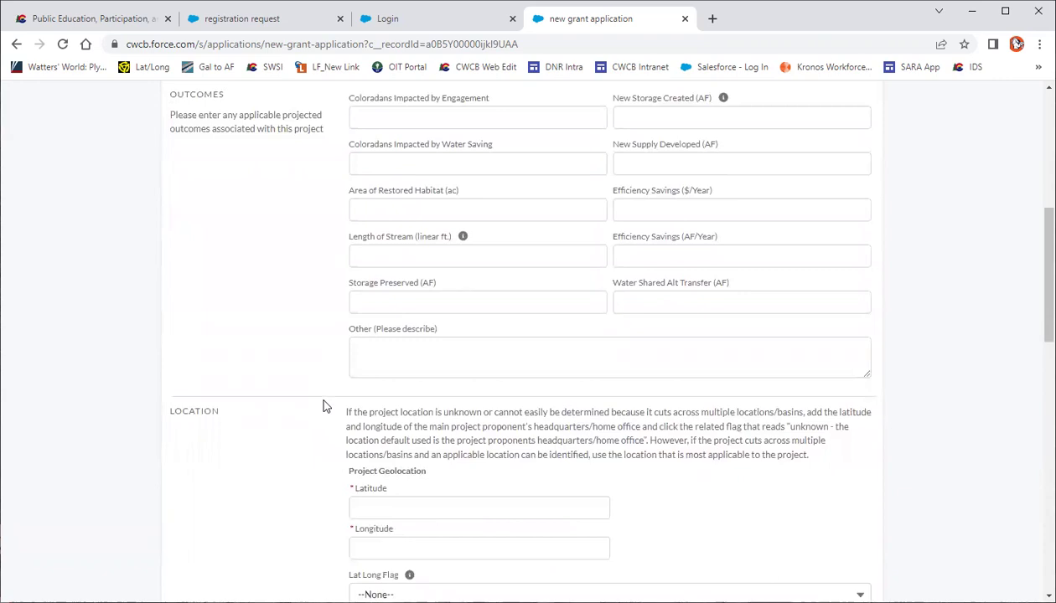
{"action": "left_click_drag", "start_coordinate": [337, 333], "coordinate": [441, 332]}
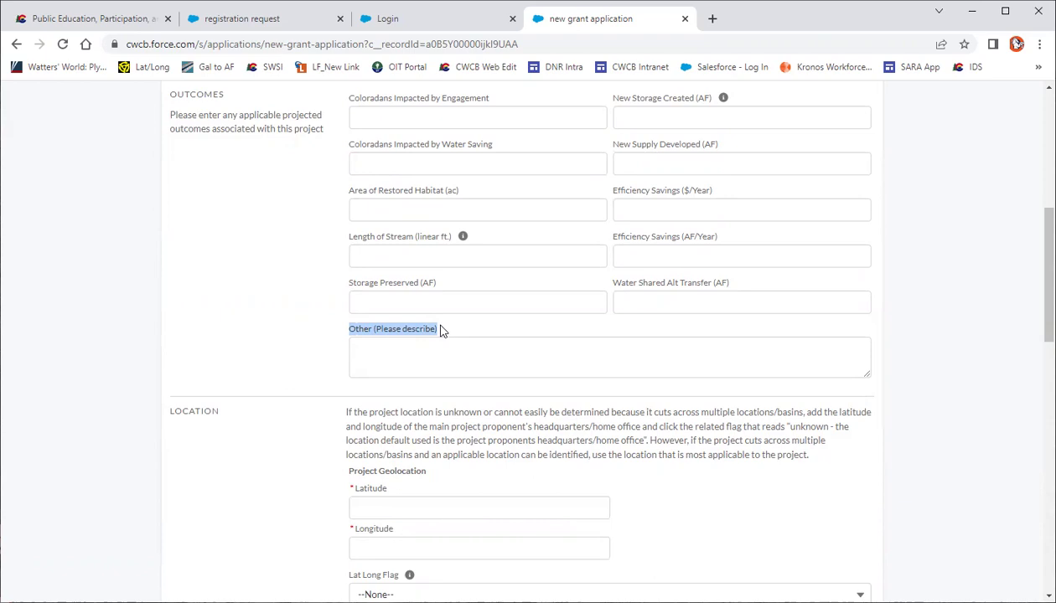
{"action": "scroll", "coordinate": [308, 397], "scroll_direction": "down", "scroll_amount": 3}
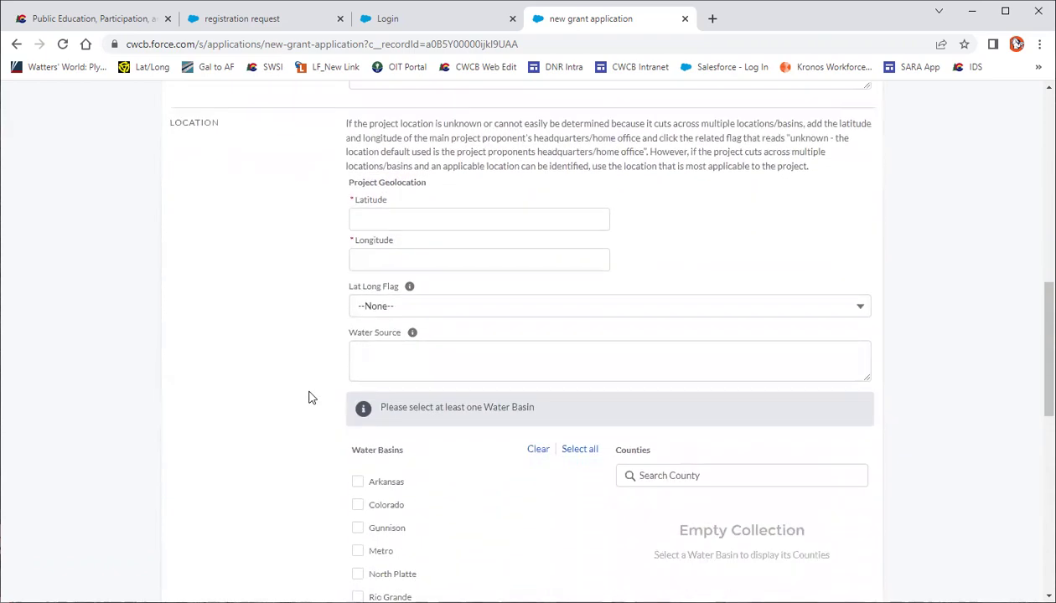
Fill latitude 39.736944 and longitude -103.014775 from the suggested values
{"action": "left_click", "coordinate": [373, 218]}
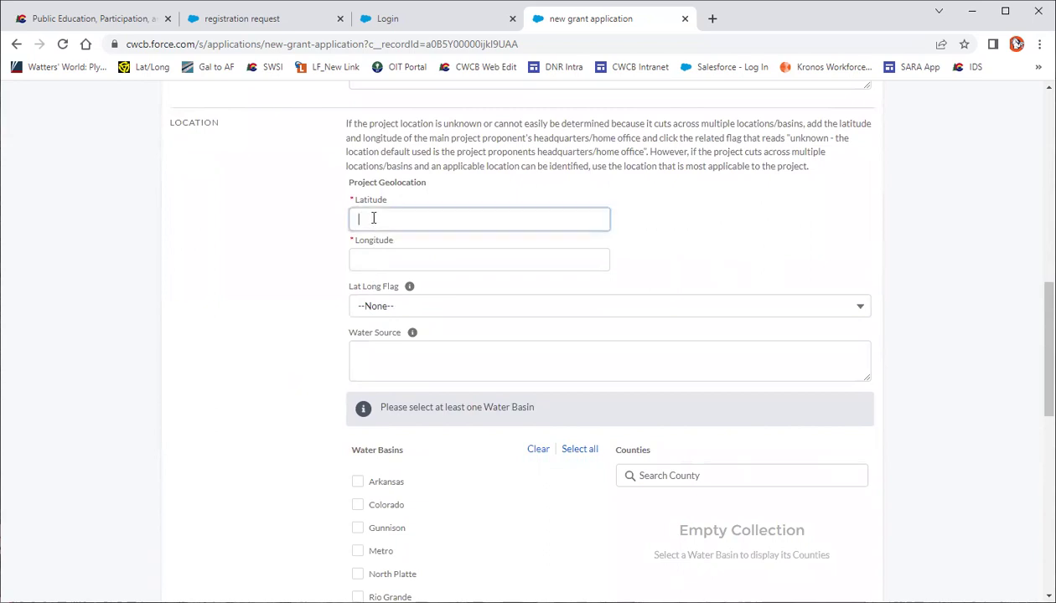
{"action": "left_click", "coordinate": [429, 251]}
{"action": "left_click", "coordinate": [436, 259]}
{"action": "left_click", "coordinate": [441, 300]}
{"action": "left_click", "coordinate": [317, 289]}
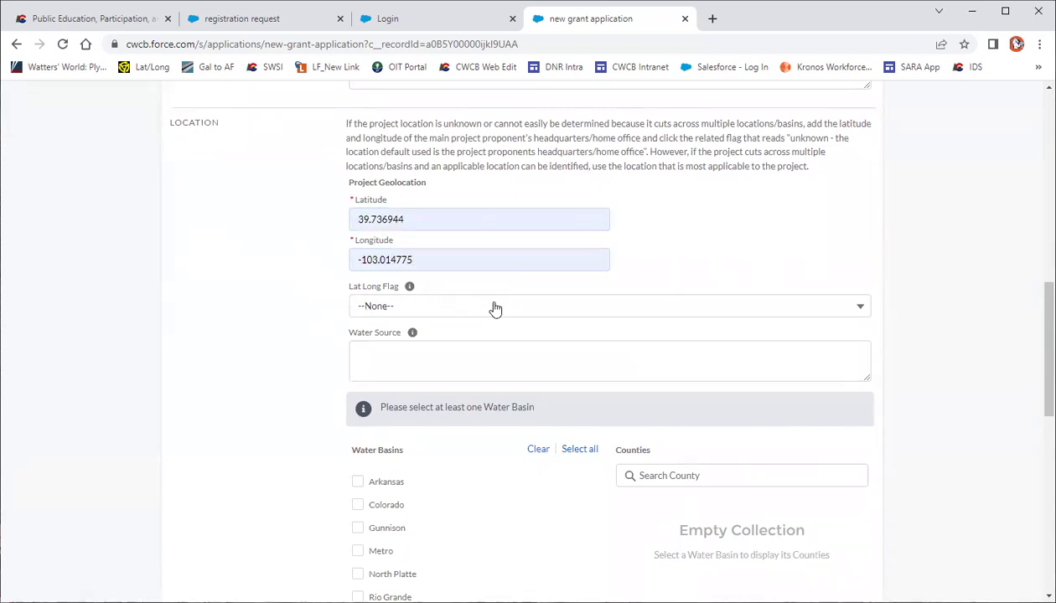
Set the Lat Long Flag to Default/Proponent headquarters
{"action": "left_click", "coordinate": [860, 312]}
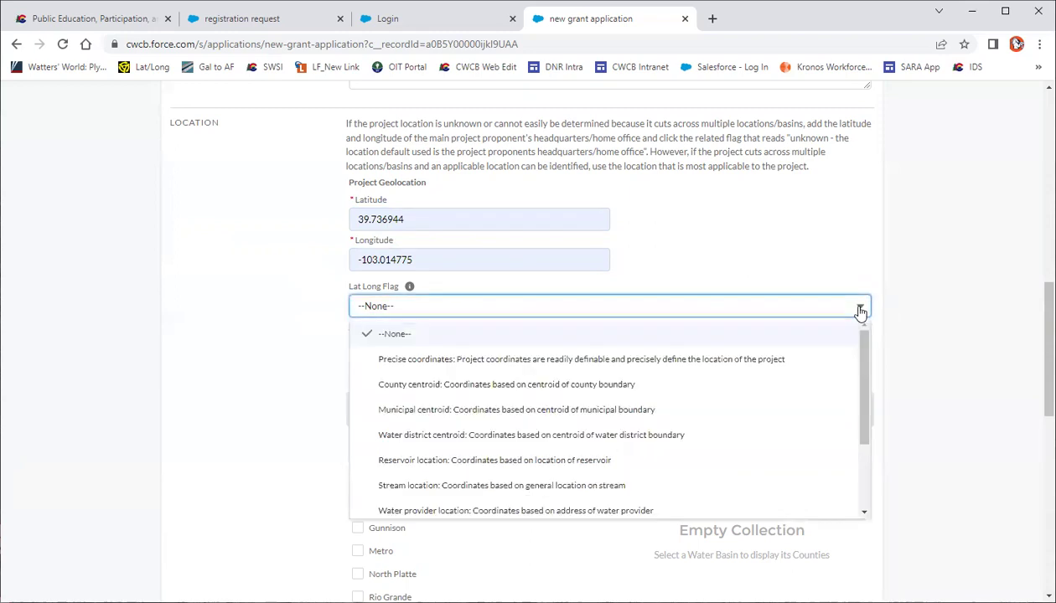
{"action": "left_click_drag", "start_coordinate": [863, 362], "coordinate": [868, 425]}
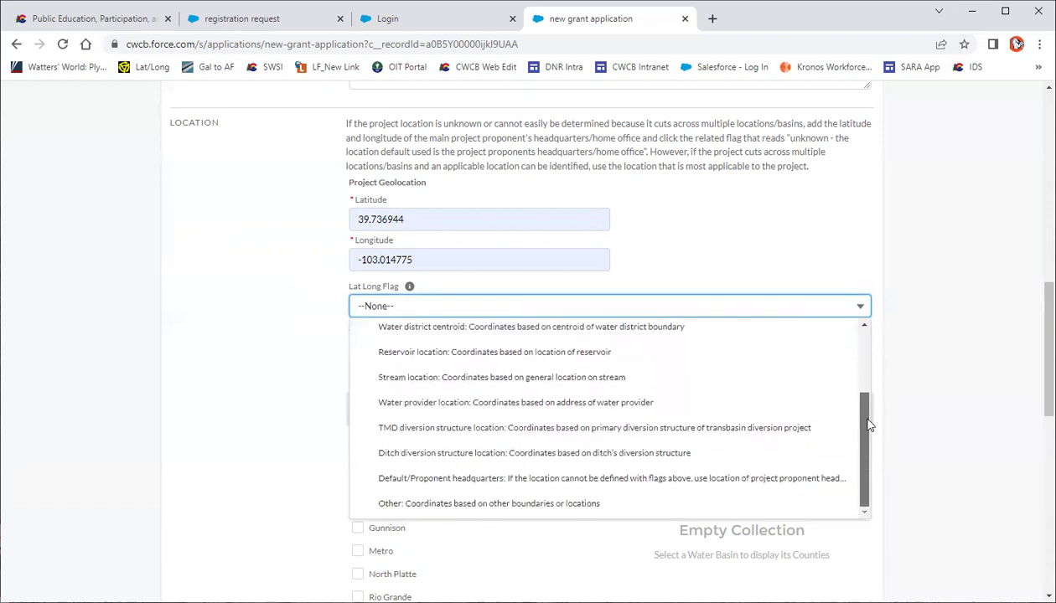
{"action": "left_click", "coordinate": [785, 479]}
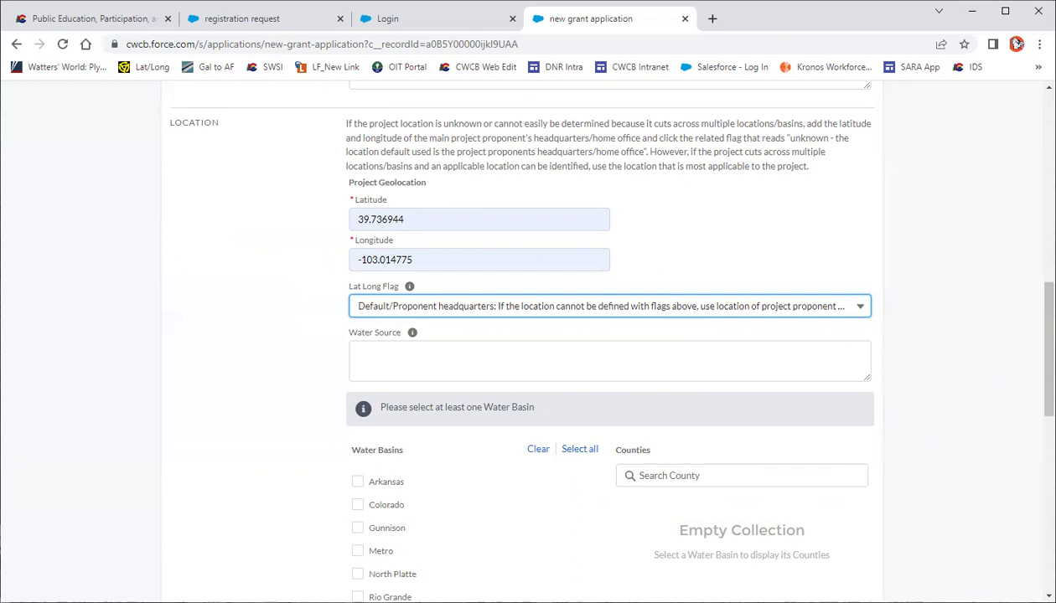
{"action": "left_click_drag", "start_coordinate": [1048, 349], "coordinate": [1049, 411]}
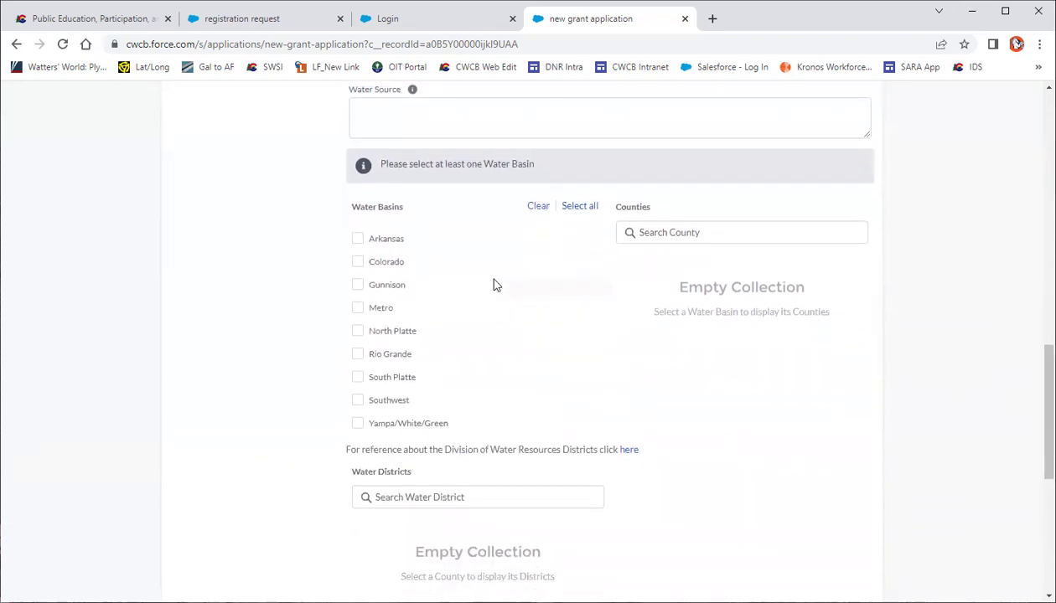
Tick Arkansas under Water Basins, leave the IPP Project unlinked, and move on to Financials
{"action": "left_click", "coordinate": [357, 240]}
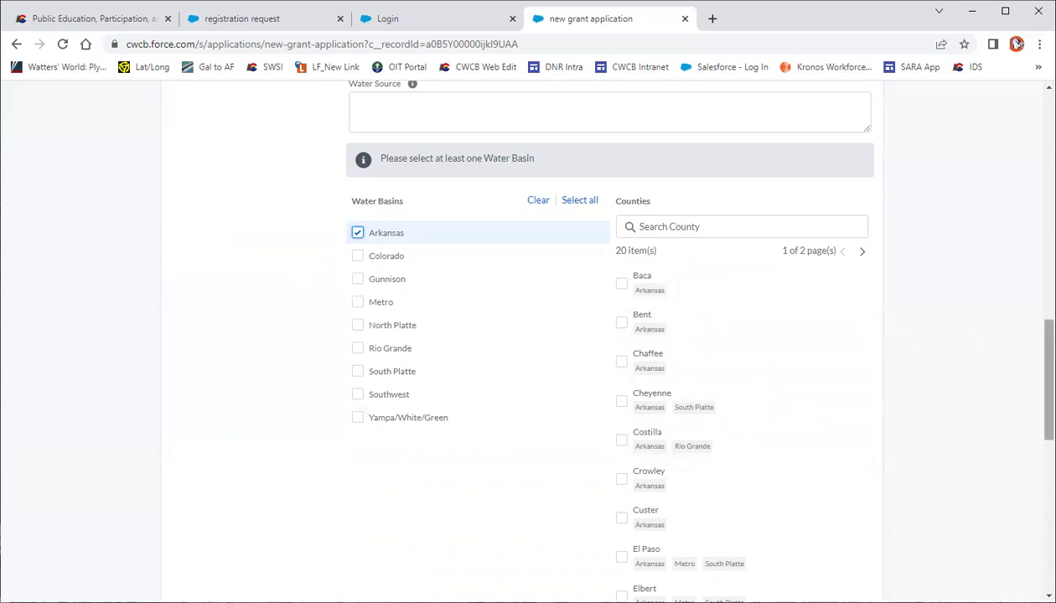
{"action": "scroll", "coordinate": [1049, 394], "scroll_direction": "down", "scroll_amount": 3}
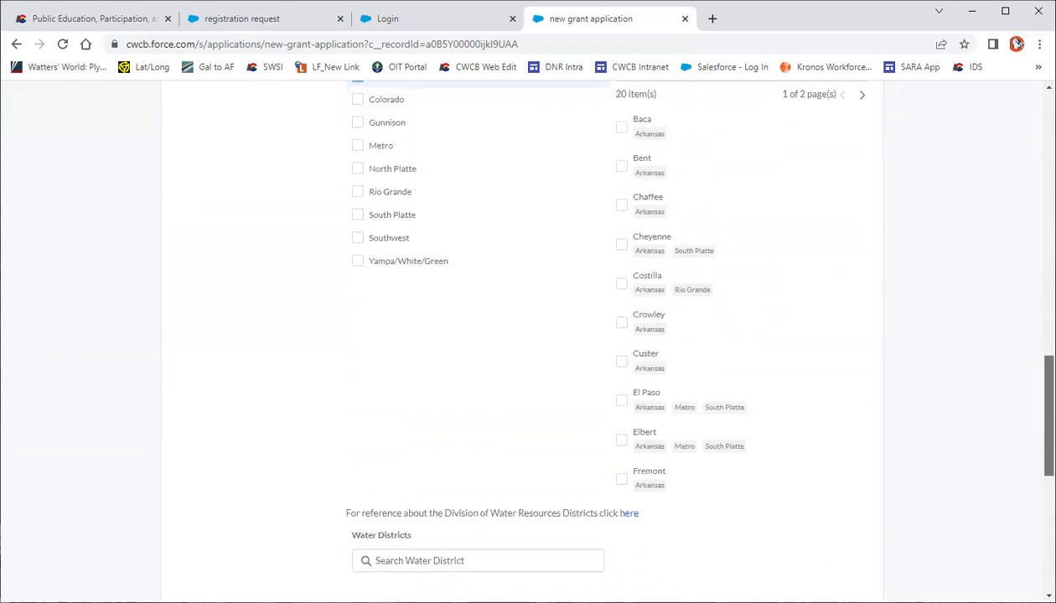
{"action": "scroll", "coordinate": [1049, 415], "scroll_direction": "down", "scroll_amount": 3}
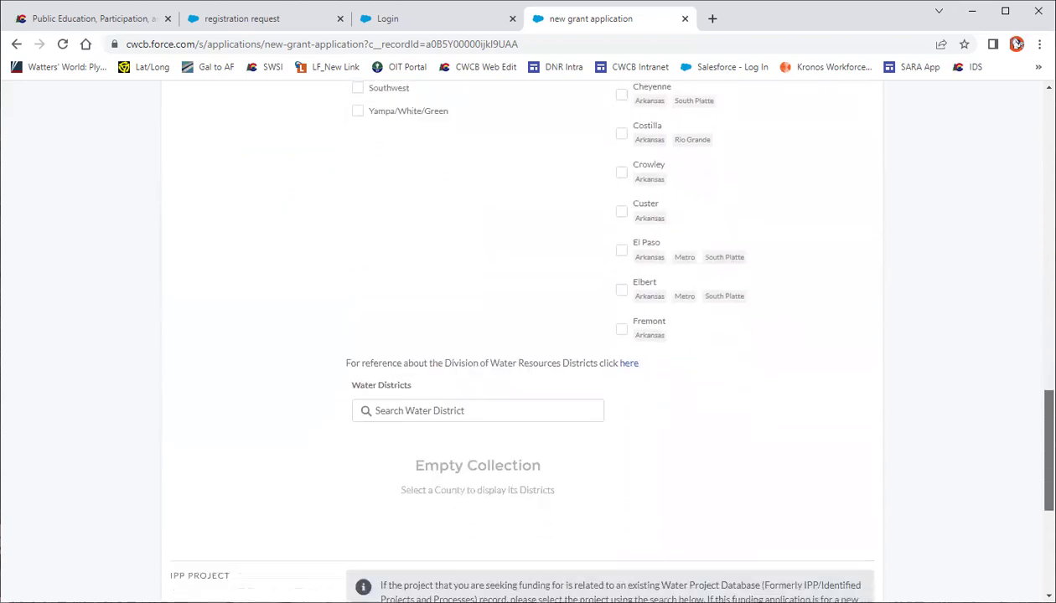
{"action": "scroll", "coordinate": [1049, 453], "scroll_direction": "down", "scroll_amount": 5}
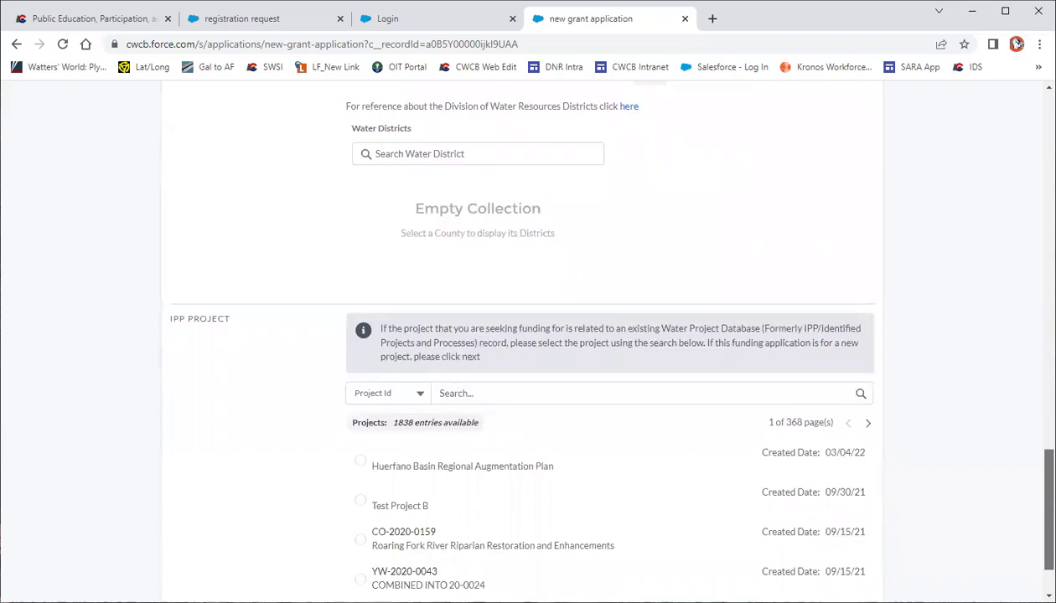
{"action": "scroll", "coordinate": [1029, 503], "scroll_direction": "down", "scroll_amount": 2}
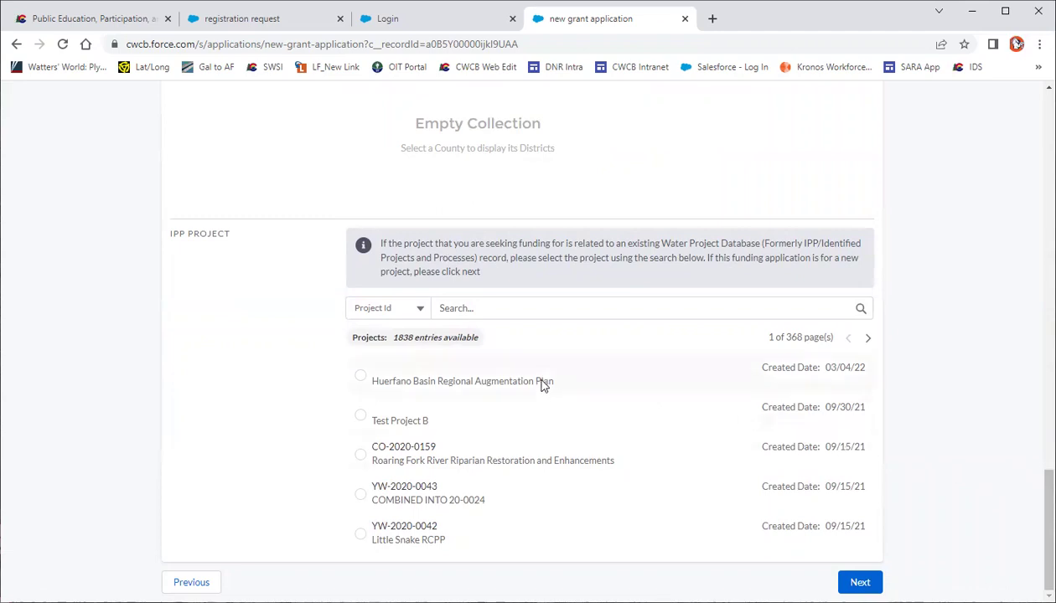
{"action": "left_click", "coordinate": [444, 308]}
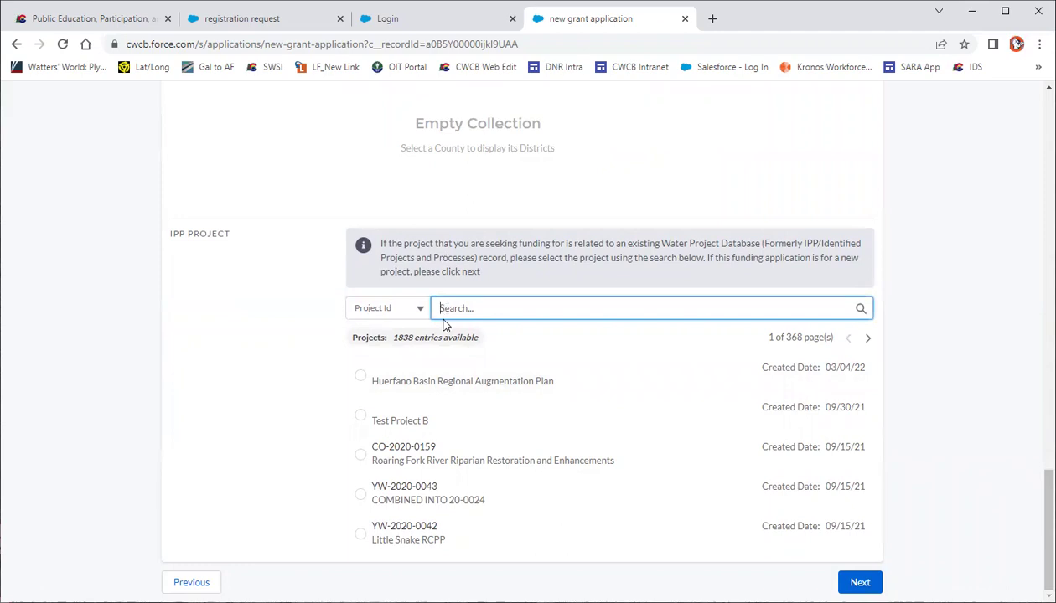
{"action": "left_click", "coordinate": [849, 580]}
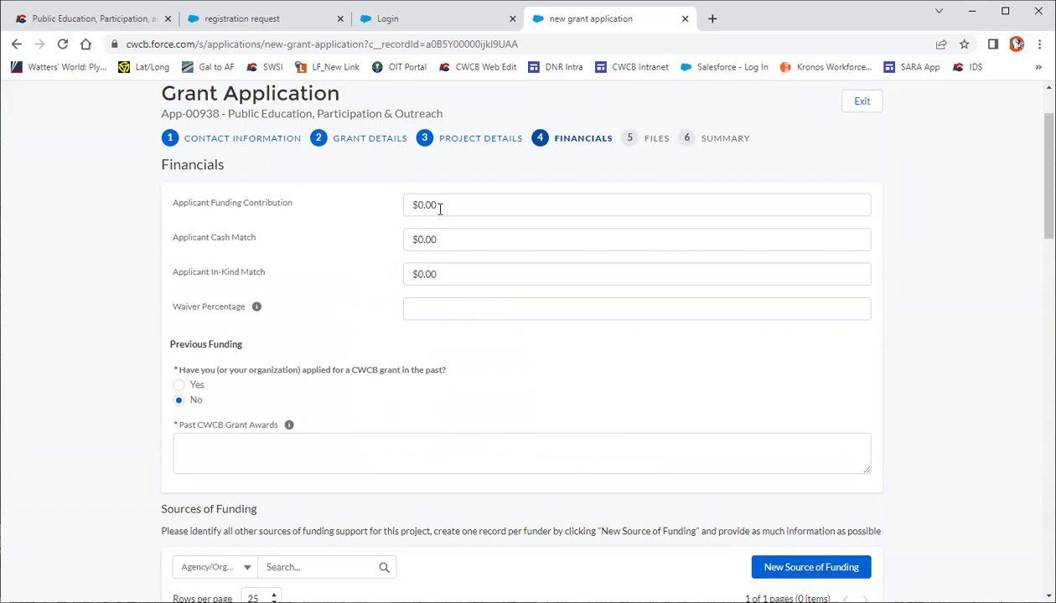
Enter $5,000.00 for both Applicant Funding Contribution and Applicant Cash Match
{"action": "left_click", "coordinate": [446, 204]}
{"action": "left_click_drag", "start_coordinate": [441, 204], "coordinate": [407, 204]}
{"action": "type", "text": "5000"}
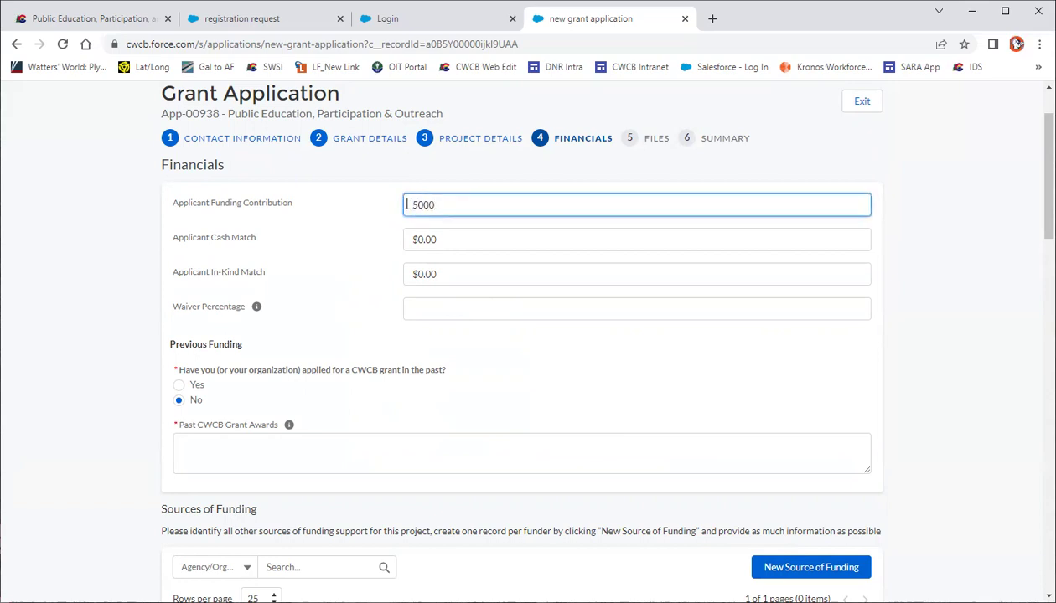
{"action": "left_click", "coordinate": [370, 225]}
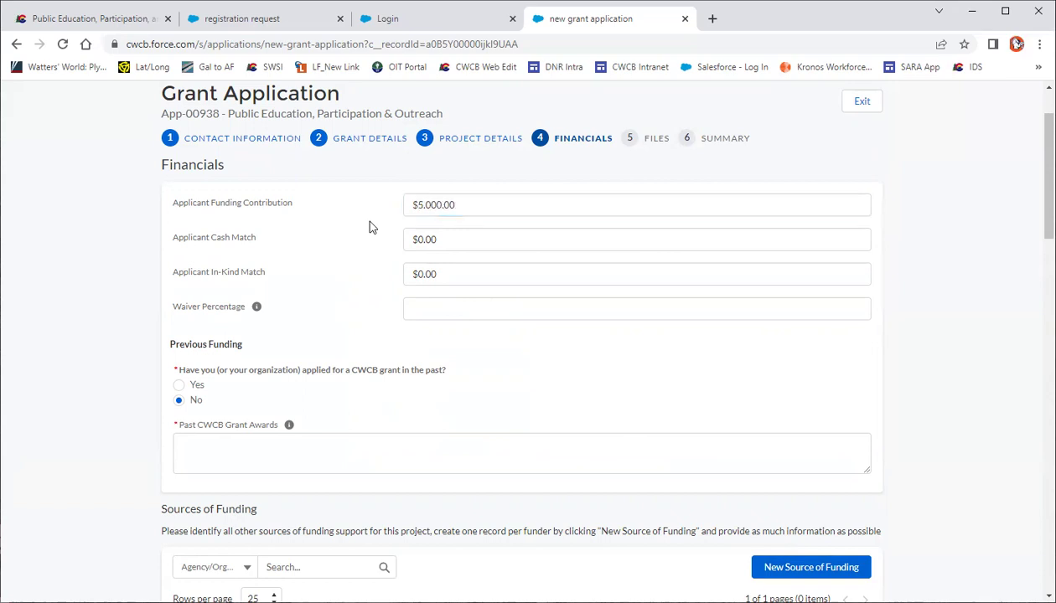
{"action": "left_click", "coordinate": [440, 239]}
{"action": "type", "text": "$"}
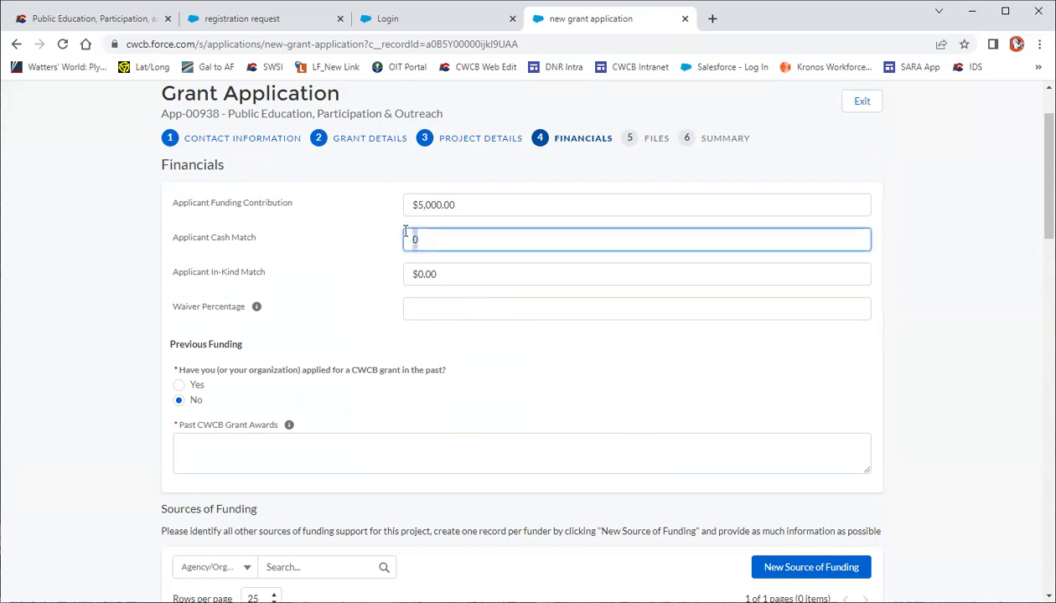
{"action": "key", "text": "BackSpace"}
{"action": "type", "text": "5000"}
{"action": "left_click", "coordinate": [353, 268]}
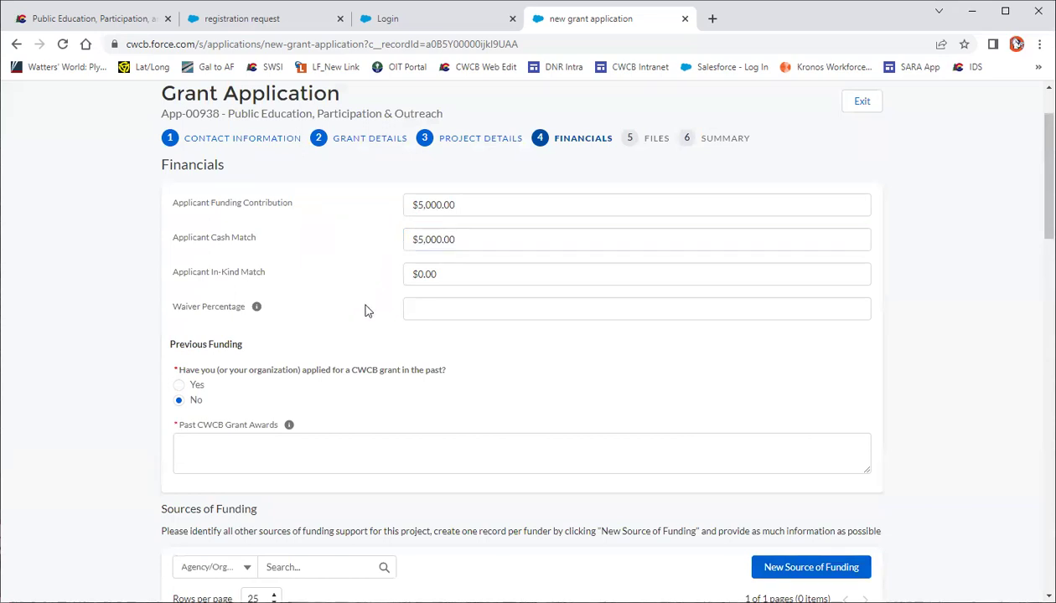
Set the Waiver Percentage to 0.00%
{"action": "left_click", "coordinate": [412, 307]}
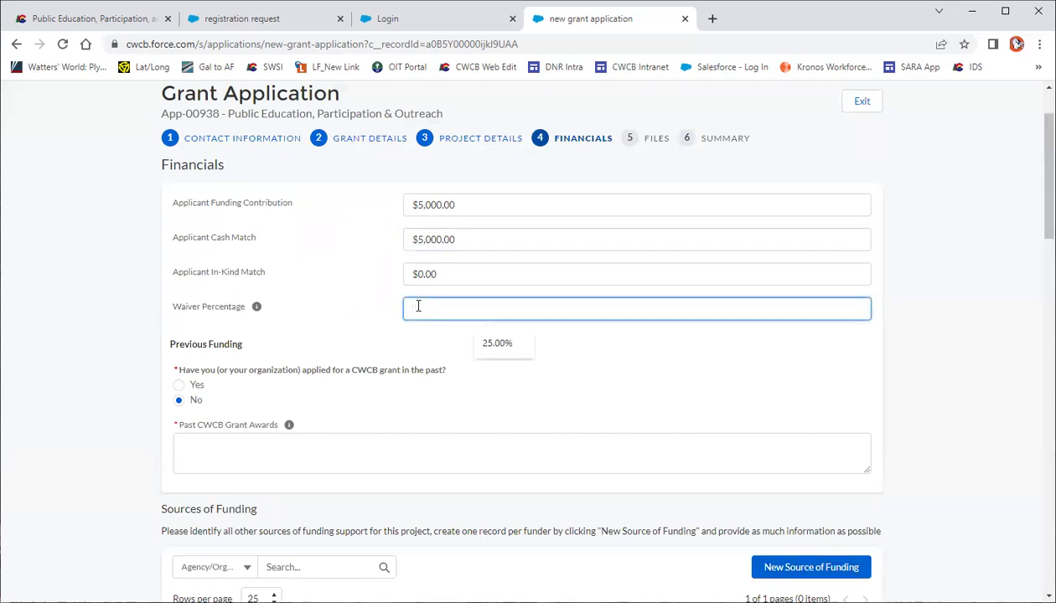
{"action": "left_click", "coordinate": [356, 318]}
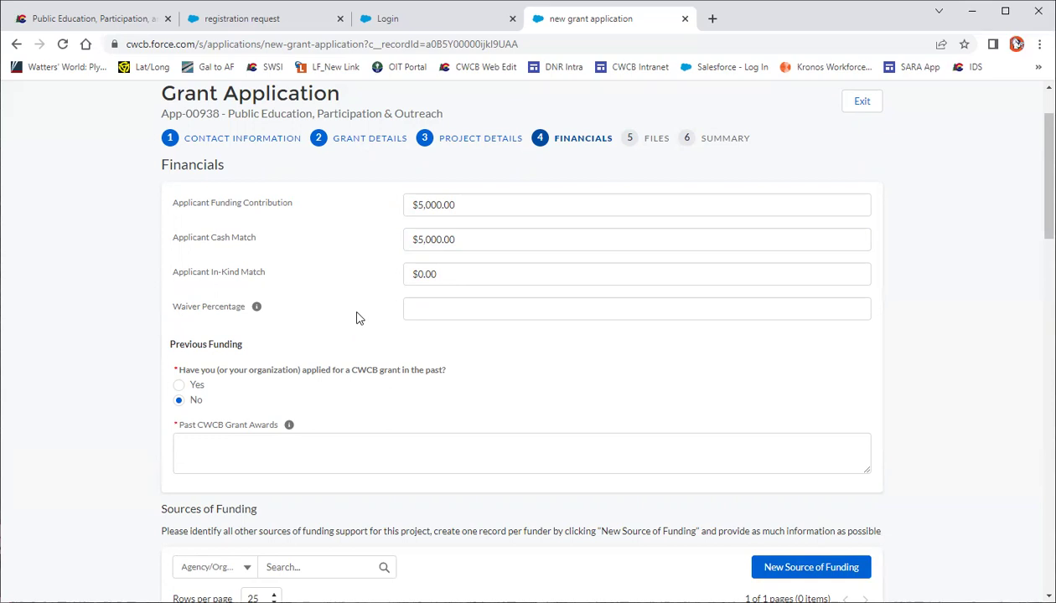
{"action": "left_click", "coordinate": [410, 309]}
{"action": "type", "text": "0"}
{"action": "left_click", "coordinate": [381, 331]}
Answer Yes under Previous Funding and enter 'Test' as Past CWCB Grant Awards
{"action": "scroll", "coordinate": [350, 313], "scroll_direction": "down", "scroll_amount": 1}
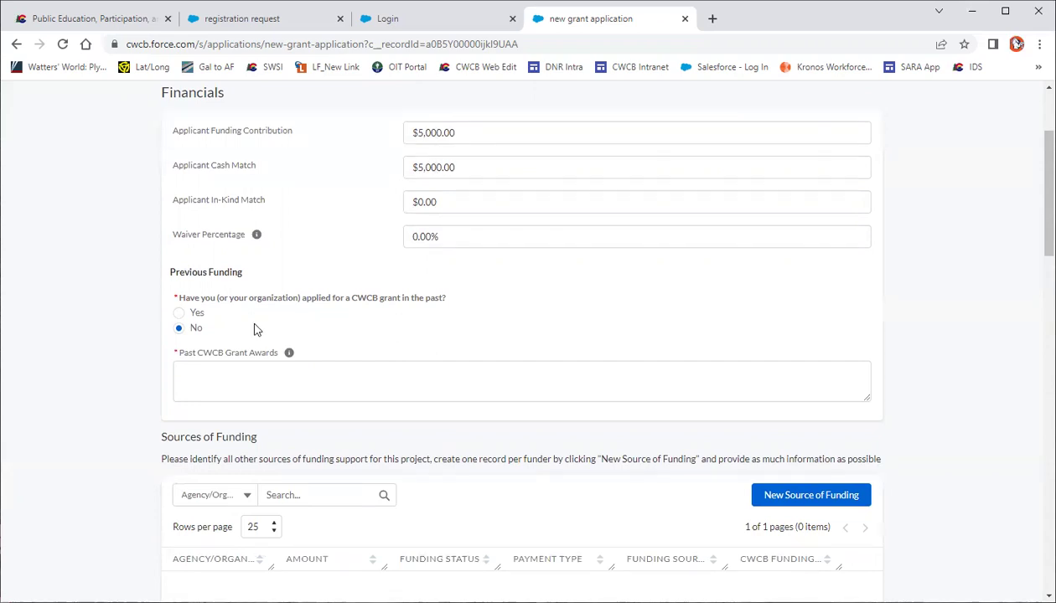
{"action": "left_click", "coordinate": [179, 314]}
{"action": "mouse_move", "coordinate": [287, 355]}
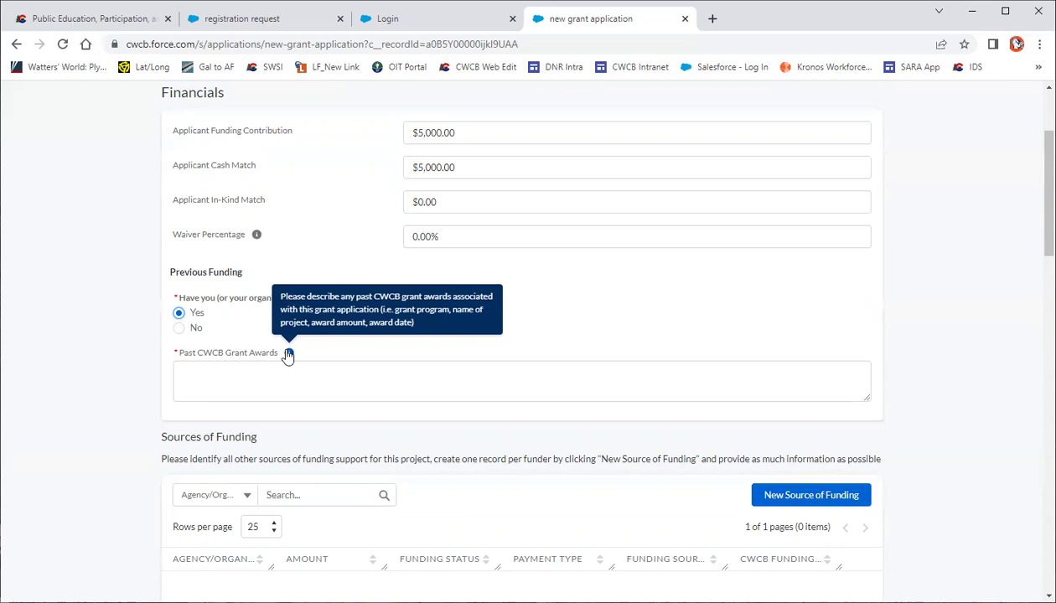
{"action": "left_click", "coordinate": [264, 366]}
{"action": "type", "text": "Test"}
{"action": "left_click", "coordinate": [245, 419]}
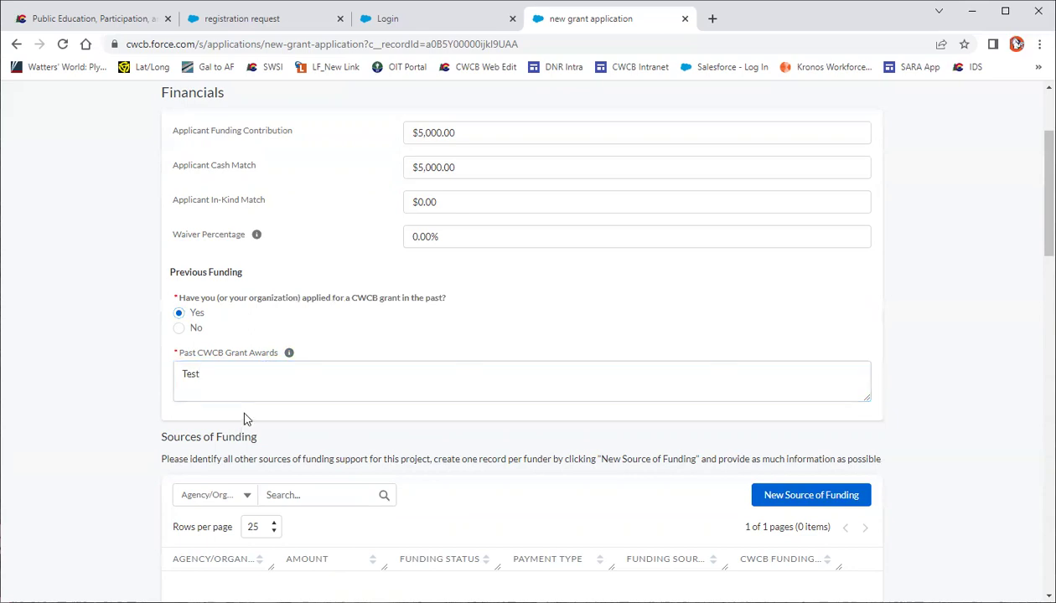
{"action": "scroll", "coordinate": [244, 419], "scroll_direction": "down", "scroll_amount": 4}
{"action": "scroll", "coordinate": [244, 419], "scroll_direction": "up", "scroll_amount": 1}
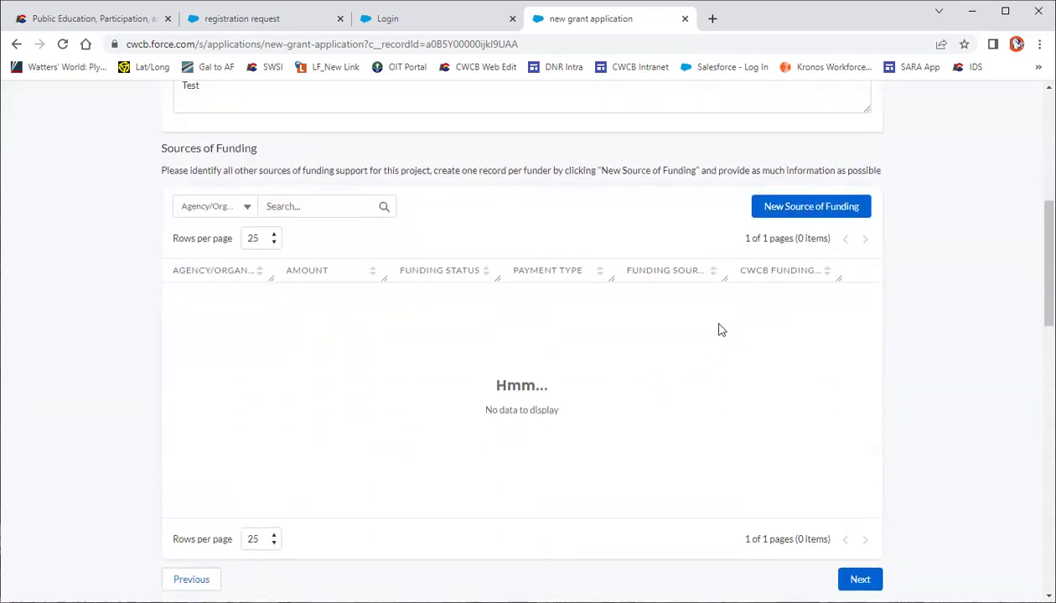
Start a new funding source with Applicant as funder and a $5,000.00 amount
{"action": "left_click", "coordinate": [805, 206]}
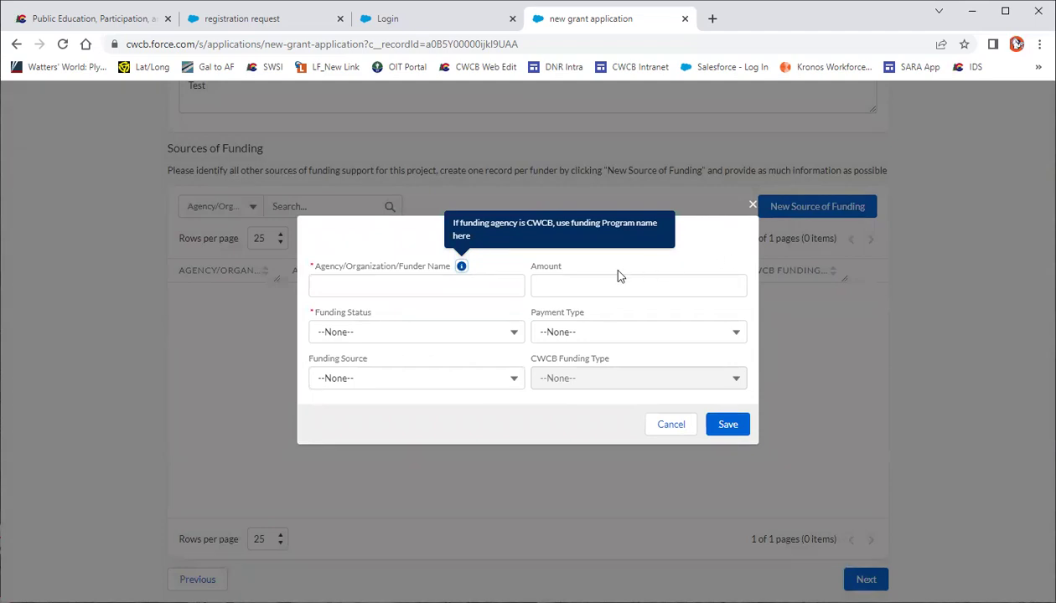
{"action": "left_click", "coordinate": [358, 285]}
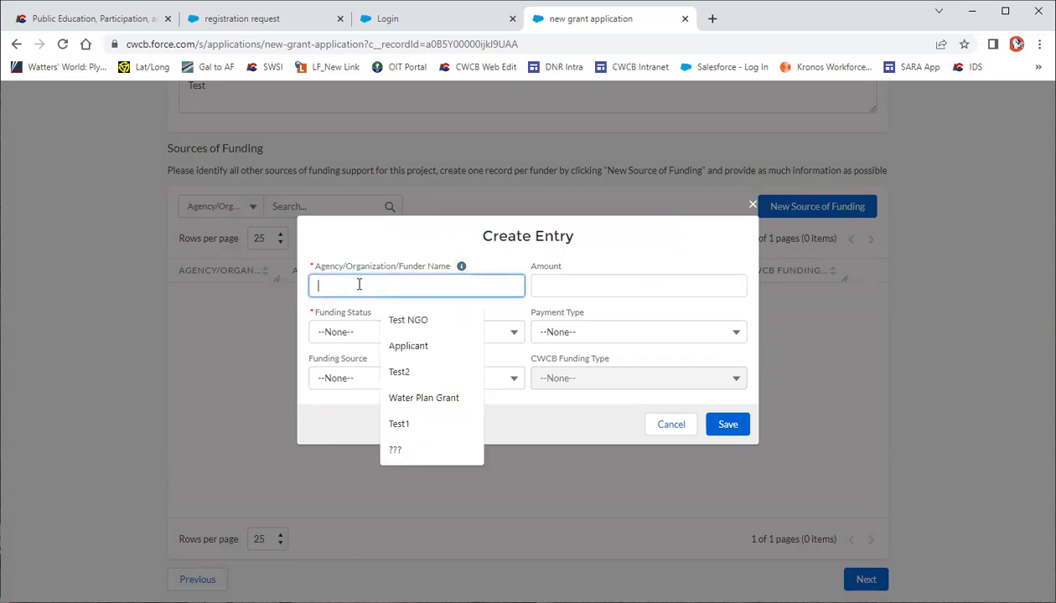
{"action": "left_click", "coordinate": [405, 345]}
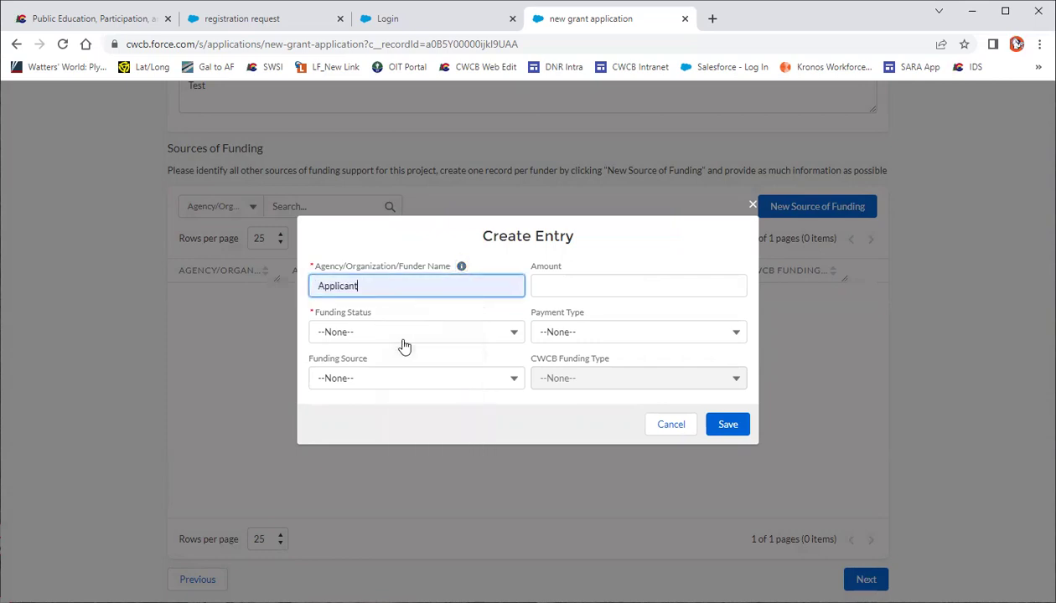
{"action": "left_click", "coordinate": [578, 285]}
{"action": "type", "text": "5000"}
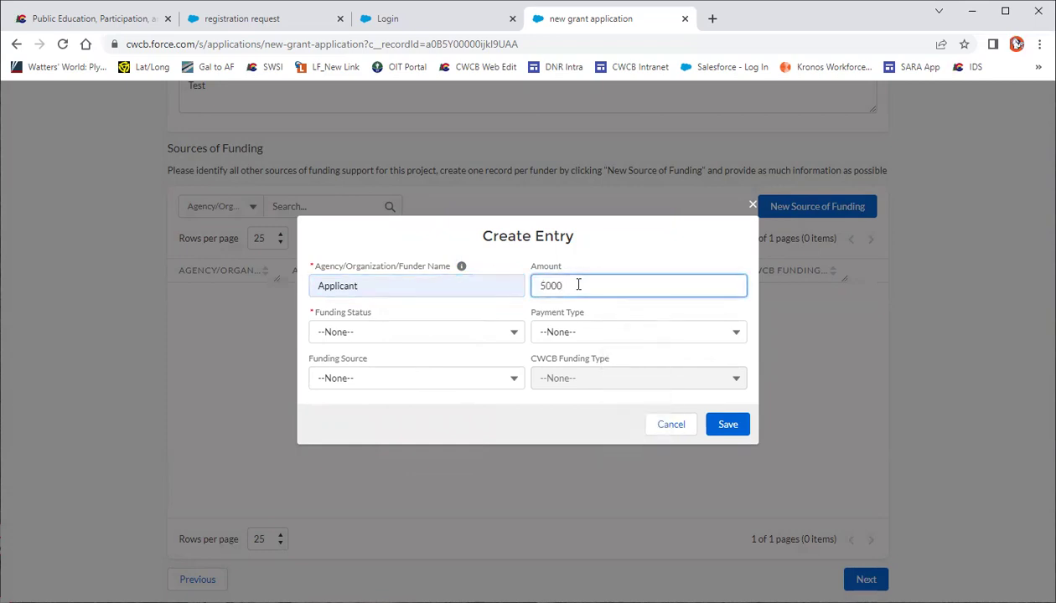
{"action": "left_click", "coordinate": [517, 318]}
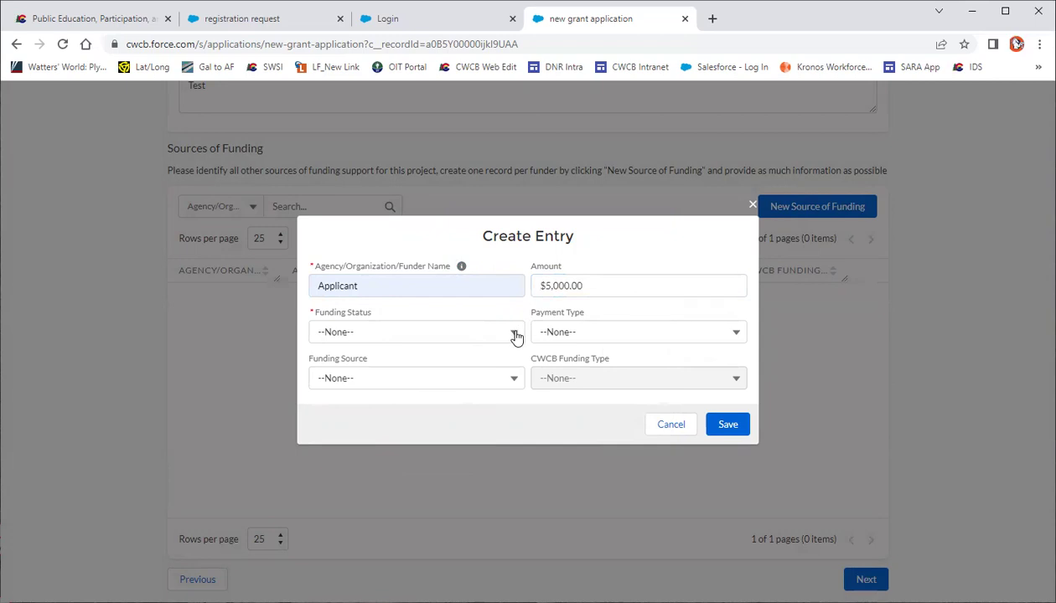
Mark it Secured, Cash, Private (Self-funded), save it, and continue to the next step
{"action": "left_click", "coordinate": [516, 337]}
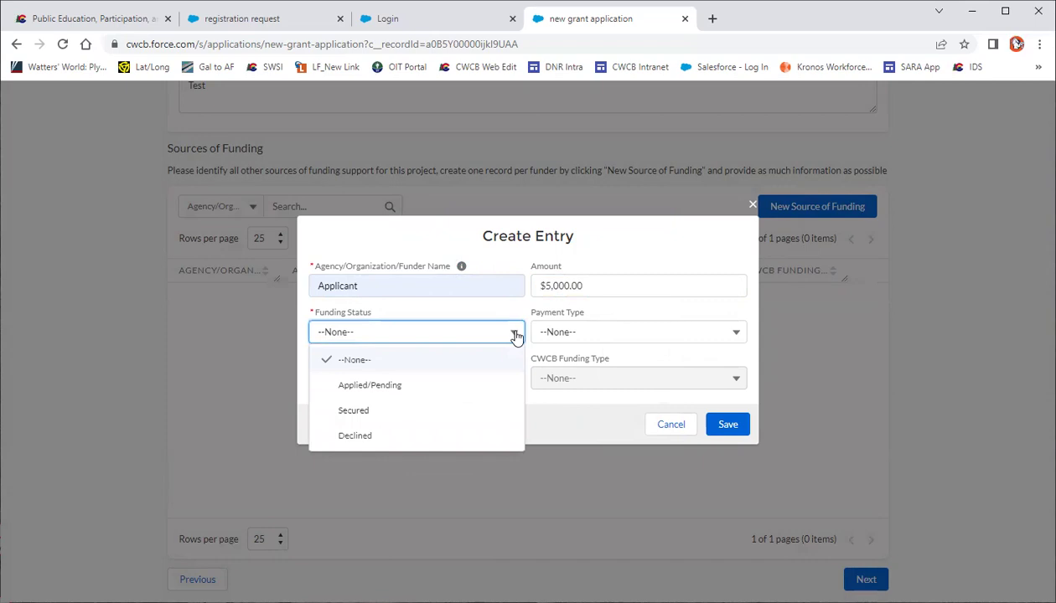
{"action": "left_click", "coordinate": [373, 414]}
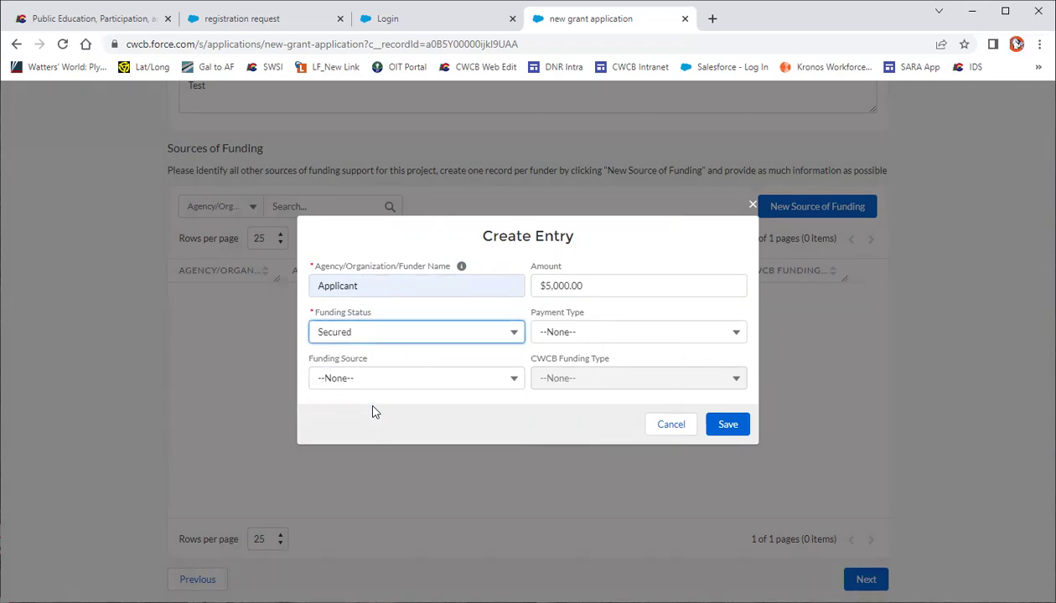
{"action": "left_click", "coordinate": [564, 341]}
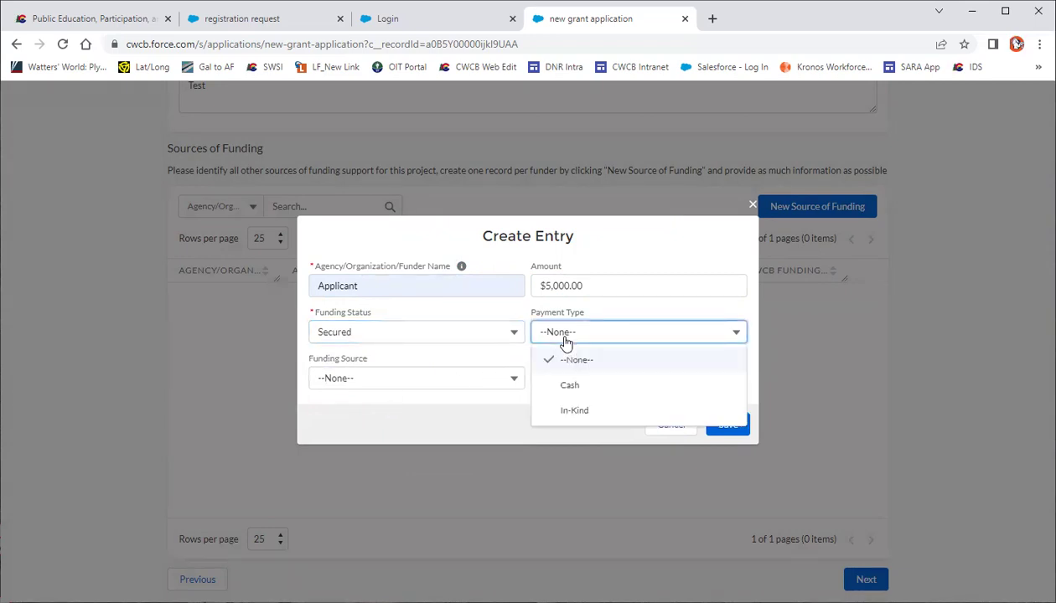
{"action": "left_click", "coordinate": [551, 386]}
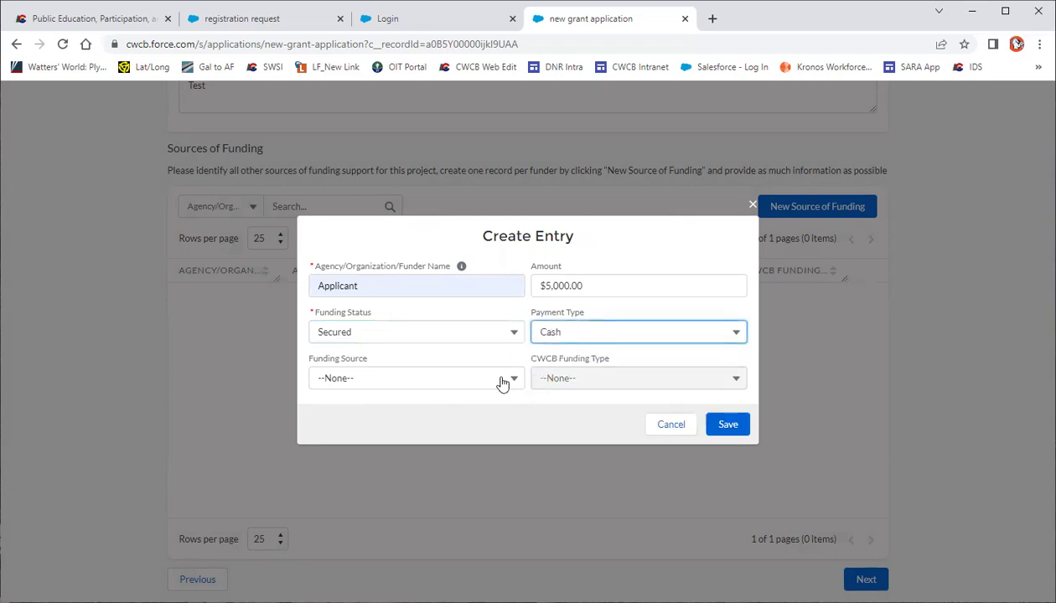
{"action": "left_click", "coordinate": [503, 383]}
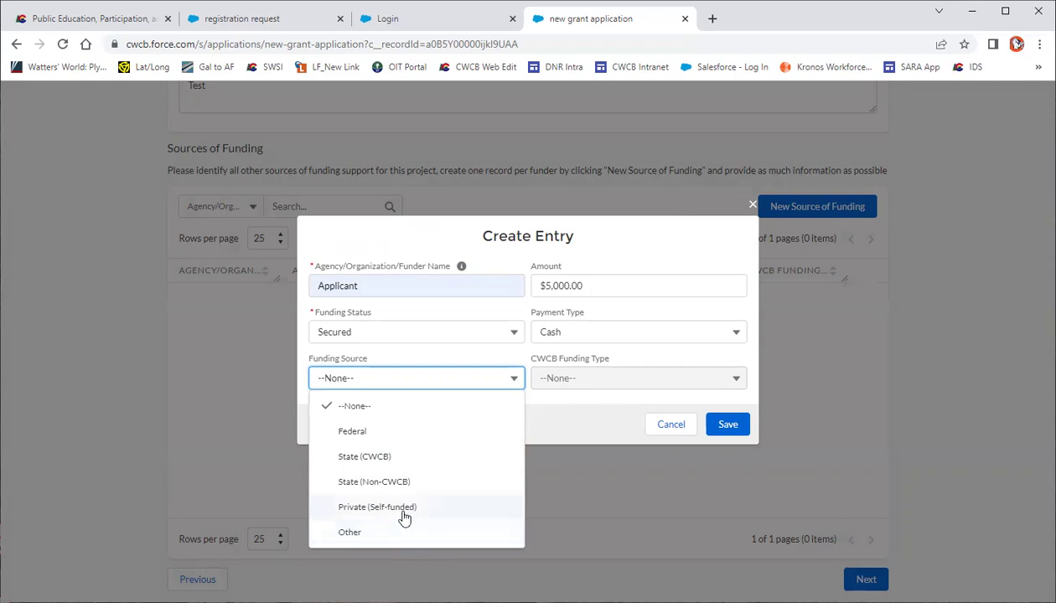
{"action": "left_click", "coordinate": [403, 513]}
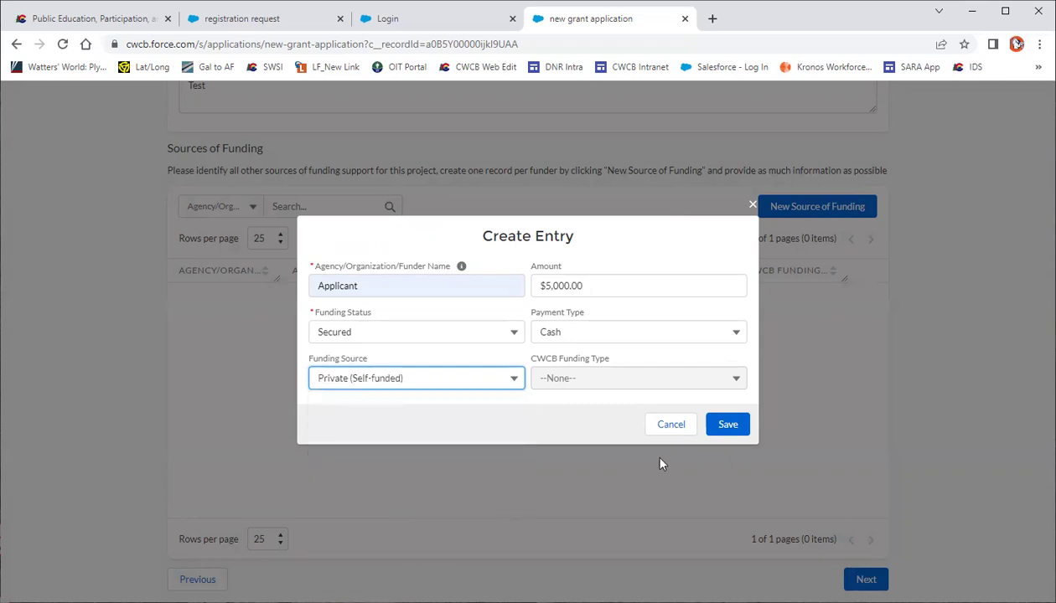
{"action": "left_click", "coordinate": [734, 428]}
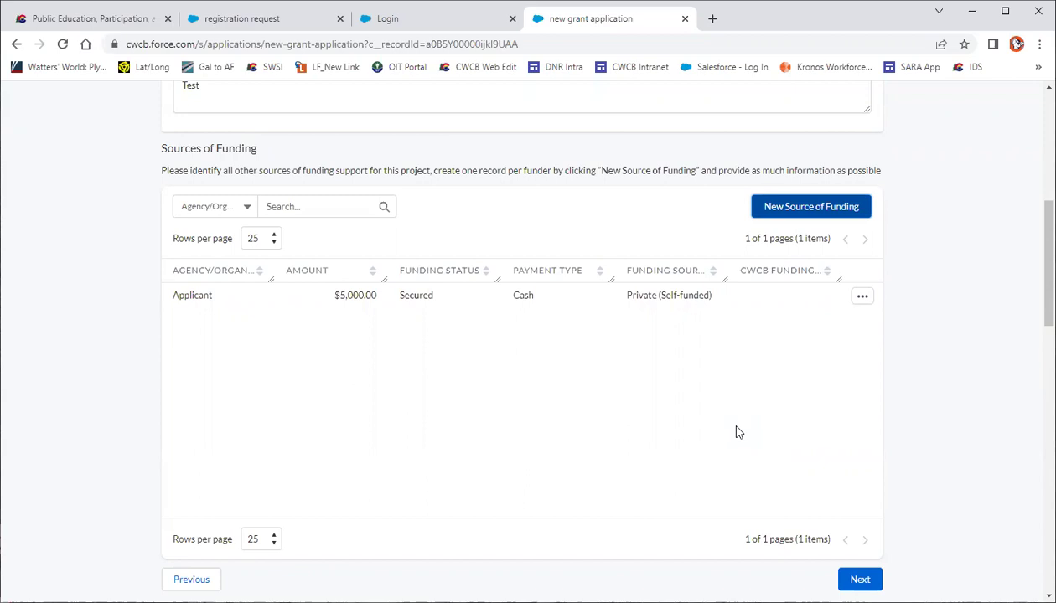
{"action": "left_click", "coordinate": [855, 580]}
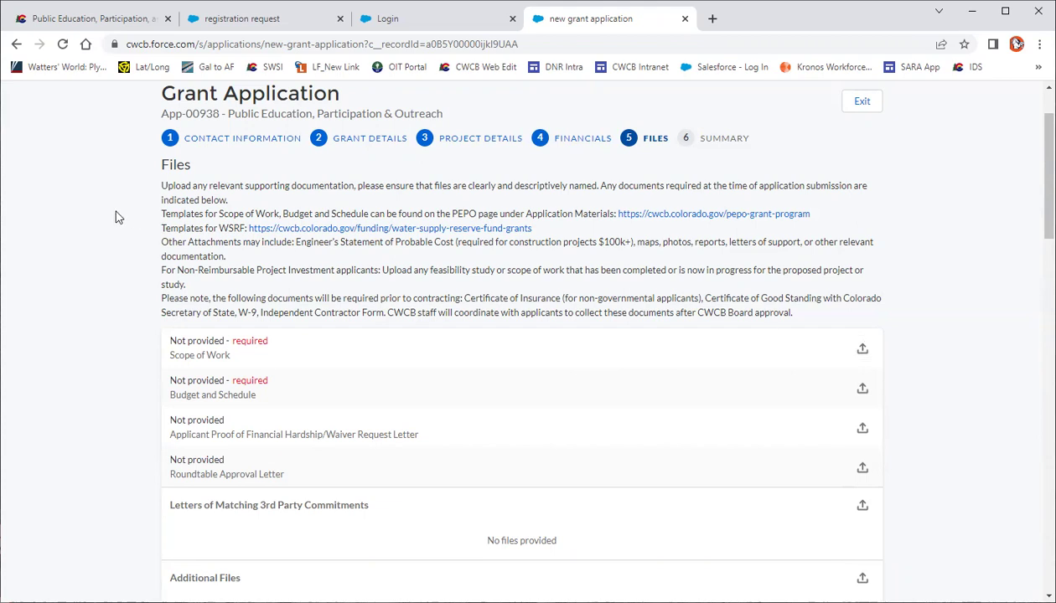
Upload Scope Test Doc.docx as the Scope of Work
{"action": "left_click_drag", "start_coordinate": [160, 216], "coordinate": [811, 216]}
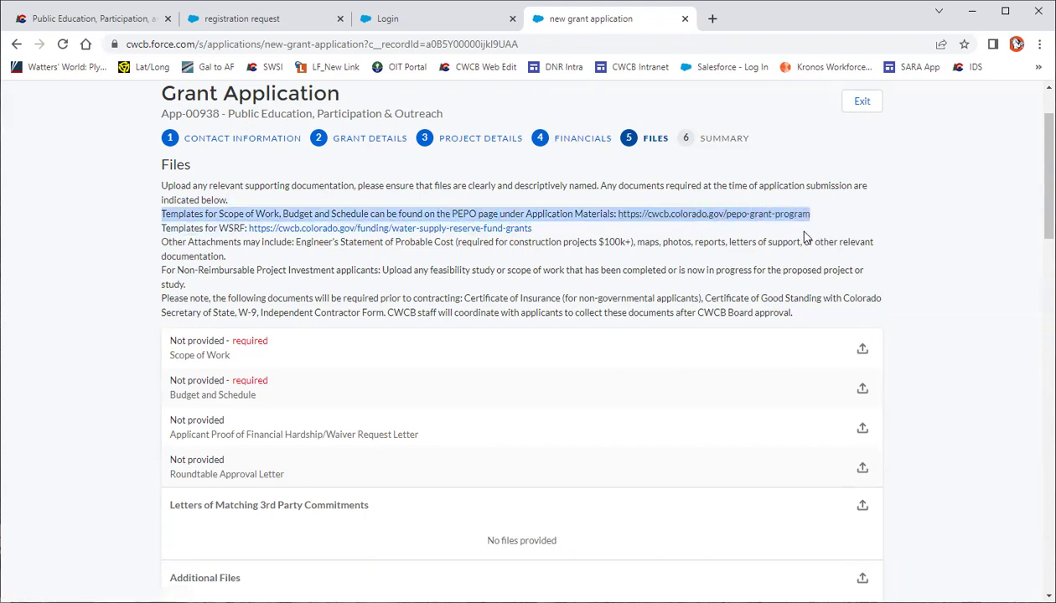
{"action": "left_click", "coordinate": [863, 350]}
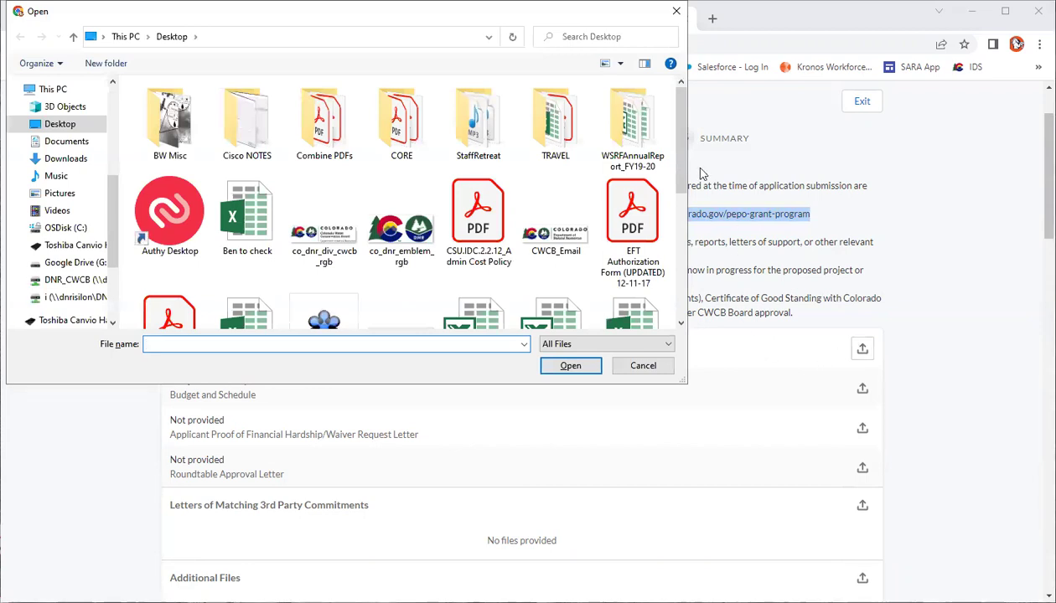
{"action": "left_click_drag", "start_coordinate": [675, 159], "coordinate": [663, 307]}
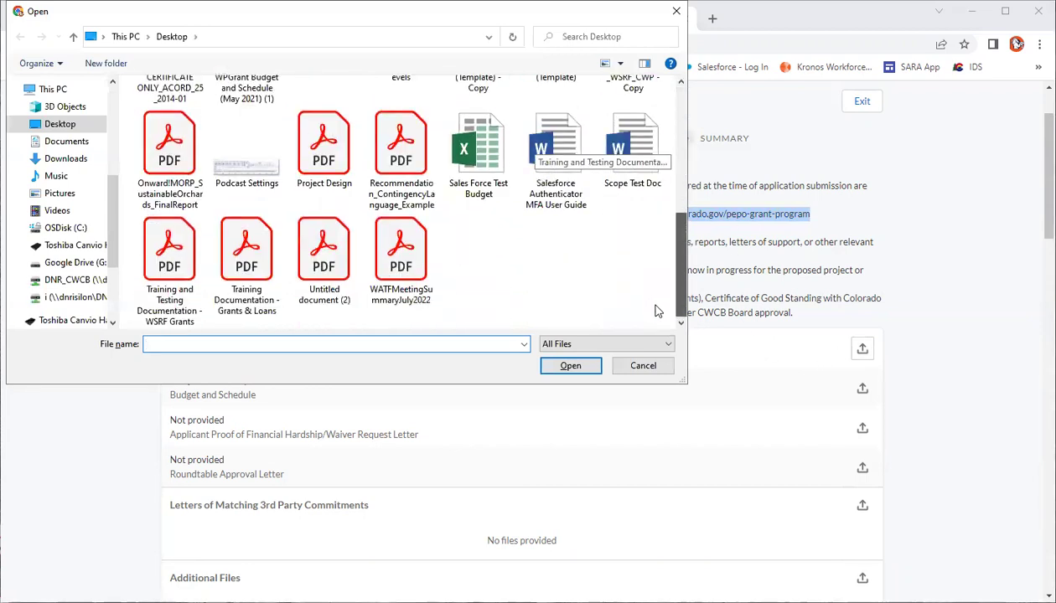
{"action": "left_click", "coordinate": [627, 151]}
{"action": "left_click", "coordinate": [557, 371]}
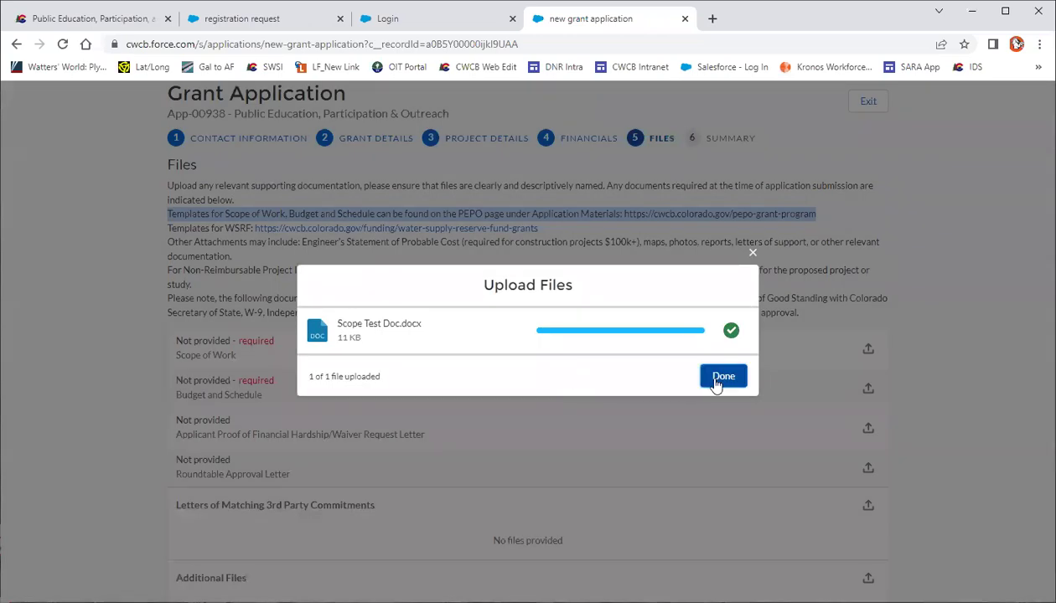
{"action": "left_click", "coordinate": [726, 377]}
Upload Sales Force Test Budget.xlsx as the Budget and Schedule
{"action": "left_click", "coordinate": [862, 390]}
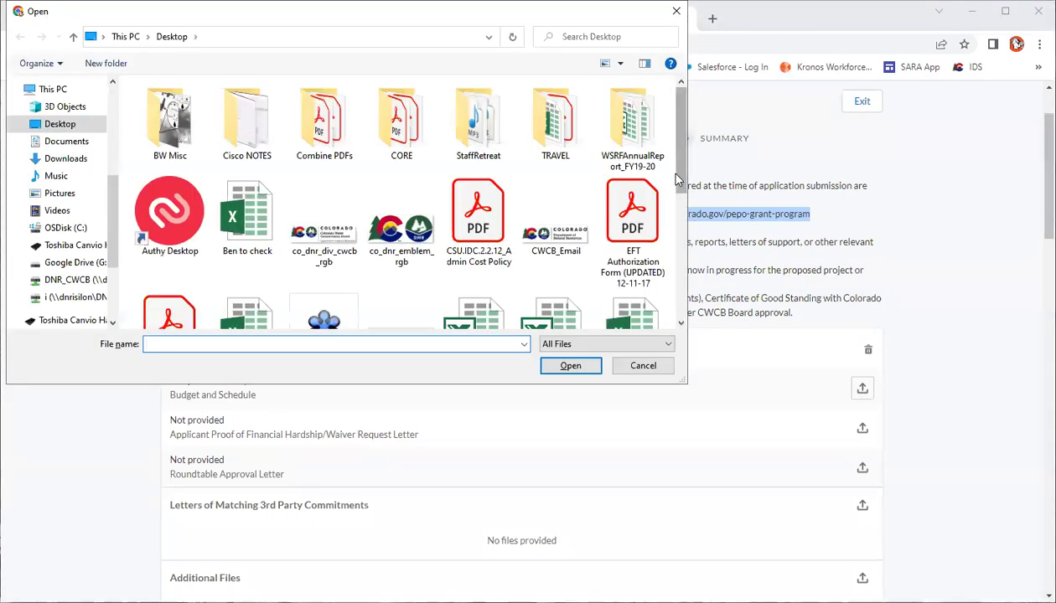
{"action": "left_click", "coordinate": [680, 324]}
{"action": "left_click", "coordinate": [480, 155]}
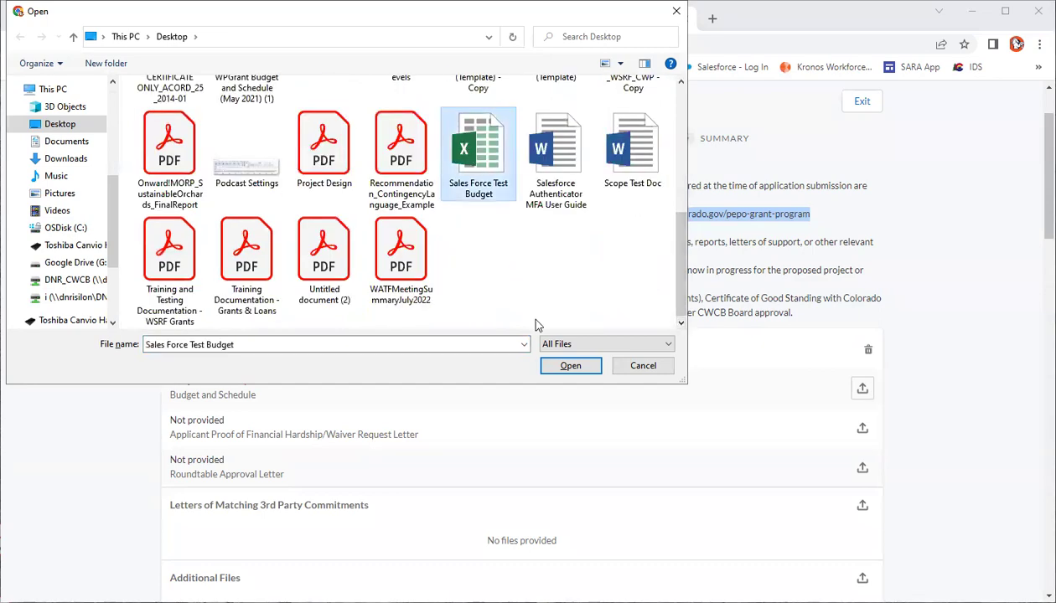
{"action": "left_click", "coordinate": [561, 367]}
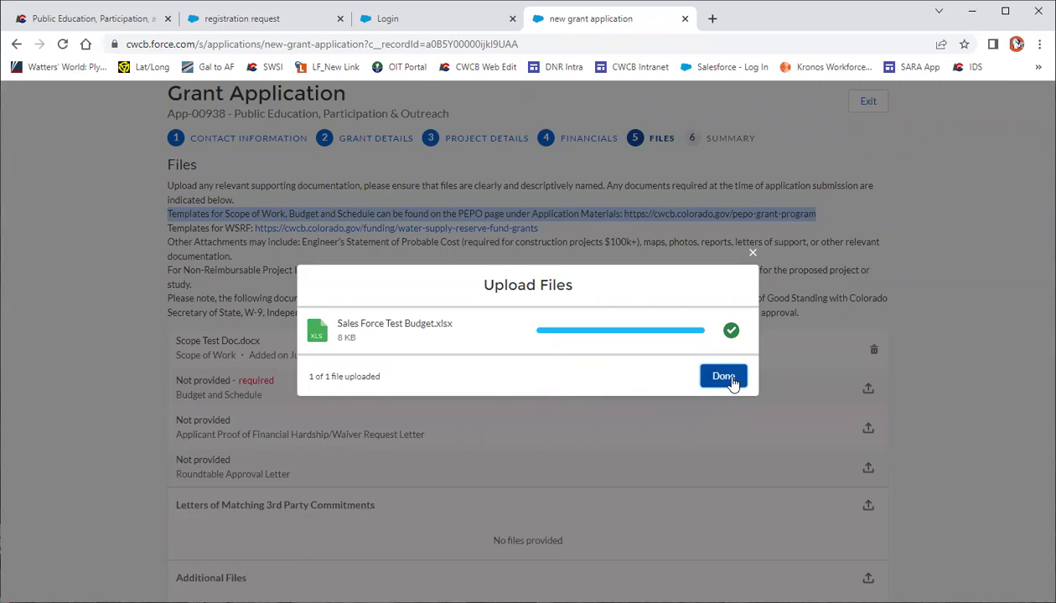
{"action": "left_click", "coordinate": [723, 377]}
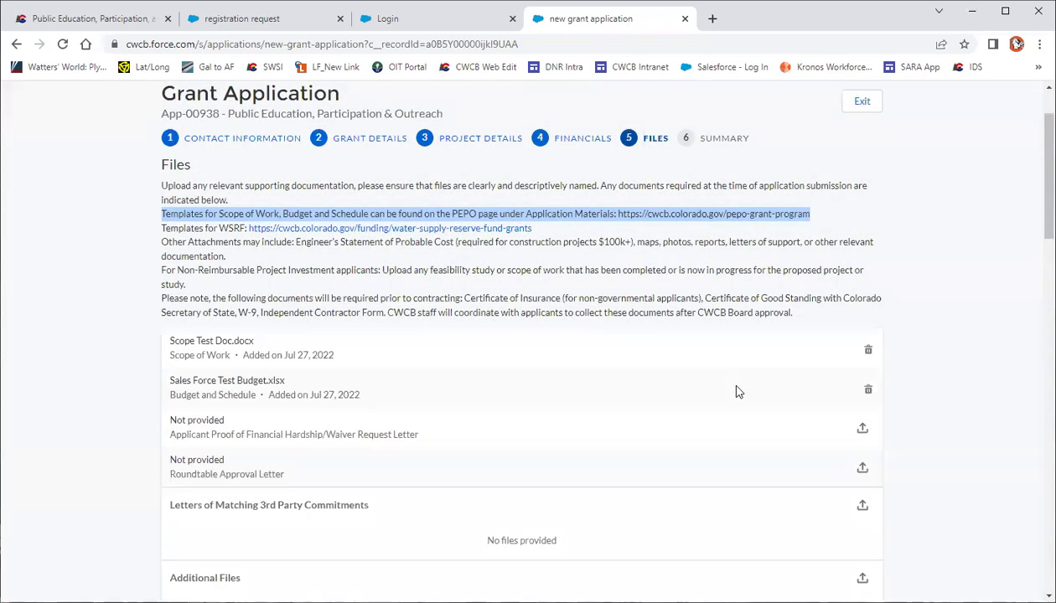
{"action": "scroll", "coordinate": [736, 391], "scroll_direction": "down", "scroll_amount": 3}
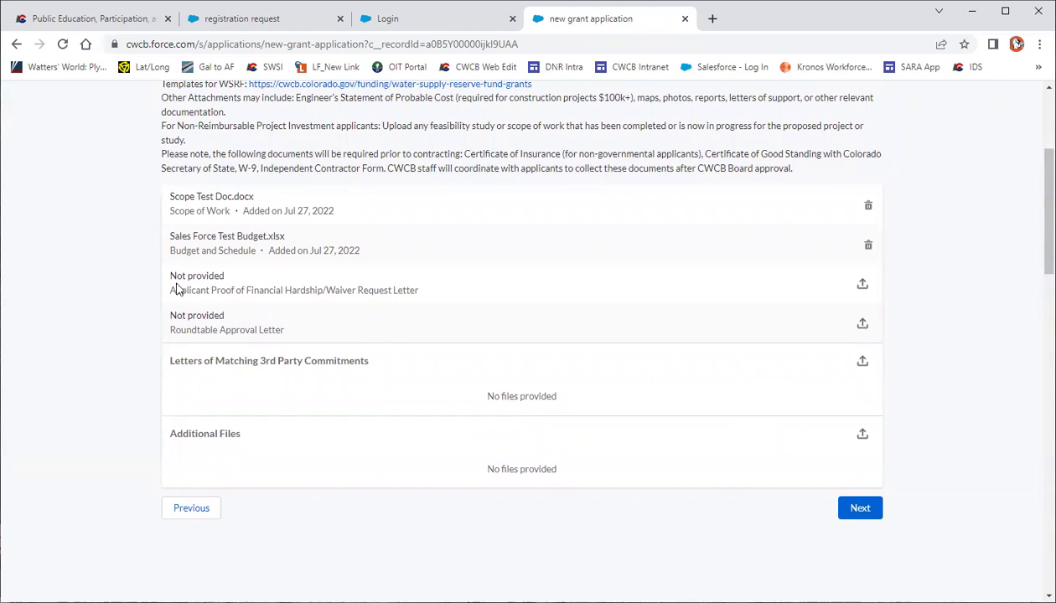
Upload Scope Test Doc under Letters of Matching 3rd Party Commitments and continue to Summary
{"action": "left_click_drag", "start_coordinate": [167, 281], "coordinate": [418, 291]}
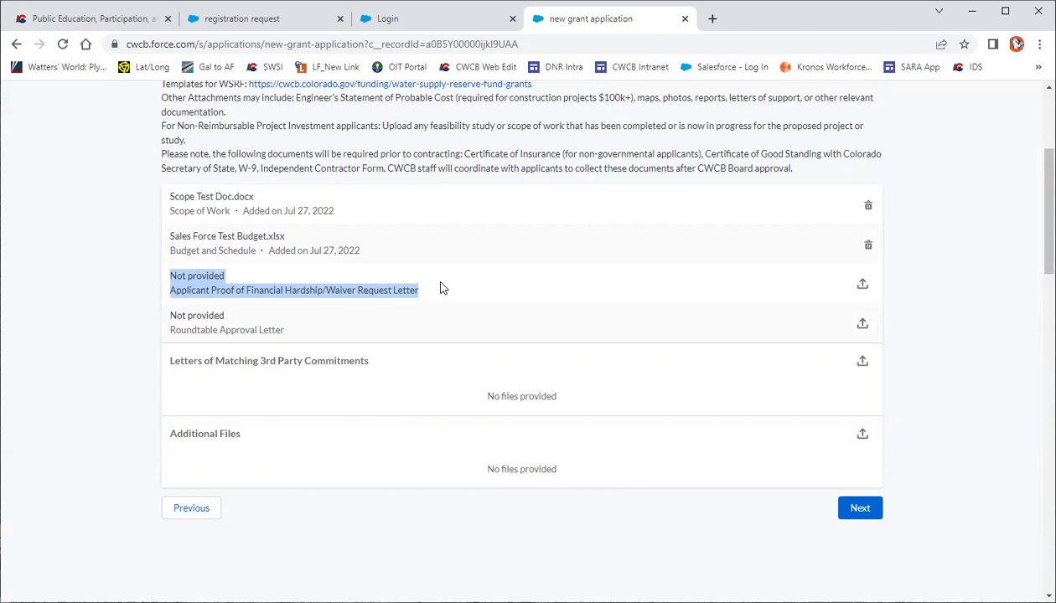
{"action": "left_click", "coordinate": [443, 289]}
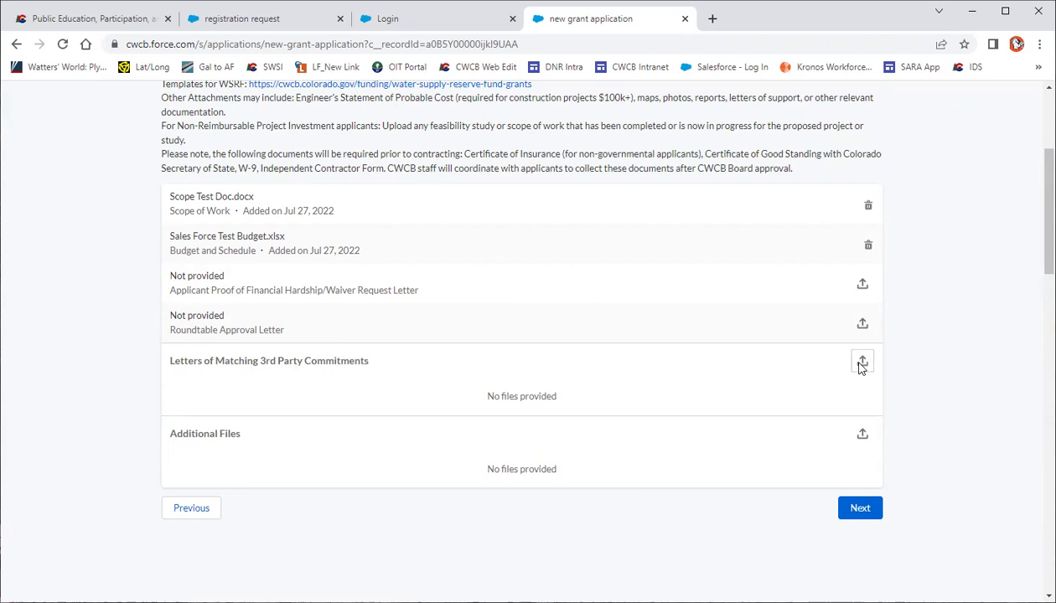
{"action": "left_click", "coordinate": [860, 367]}
{"action": "left_click_drag", "start_coordinate": [679, 184], "coordinate": [687, 328]}
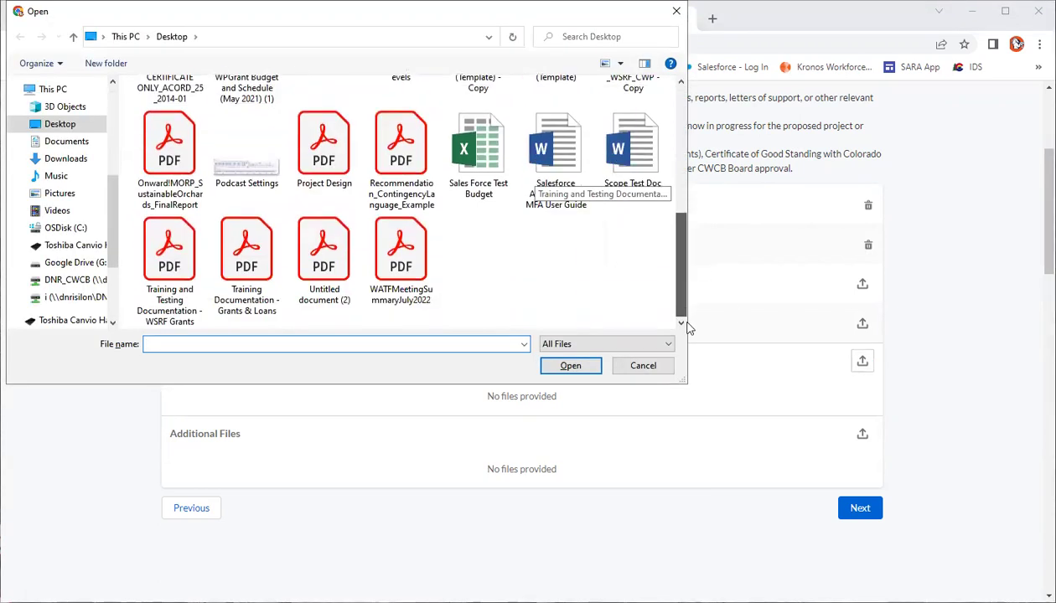
{"action": "left_click", "coordinate": [633, 180]}
{"action": "left_click", "coordinate": [572, 366]}
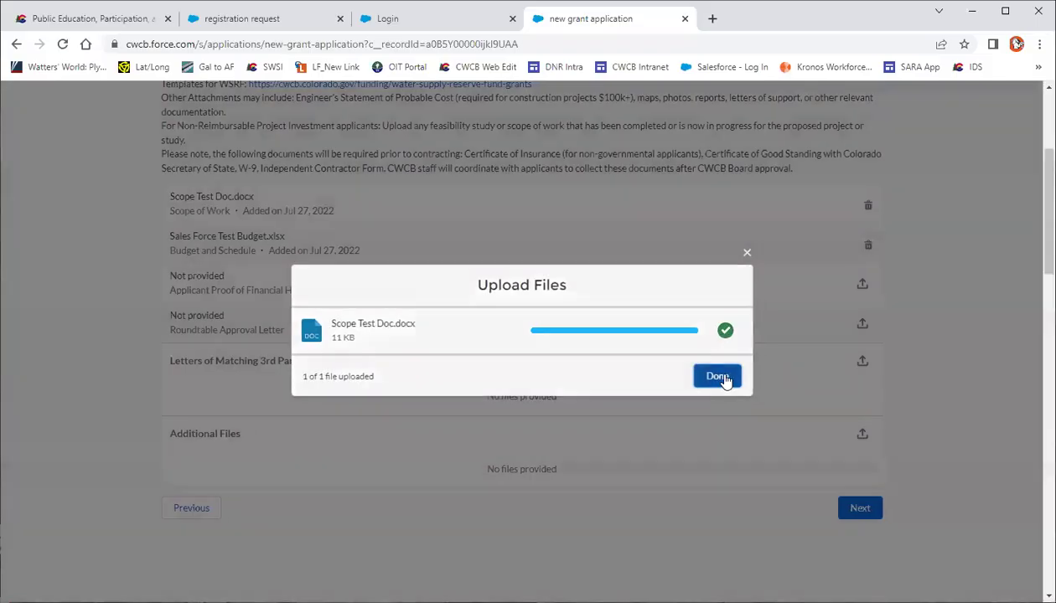
{"action": "left_click", "coordinate": [718, 376]}
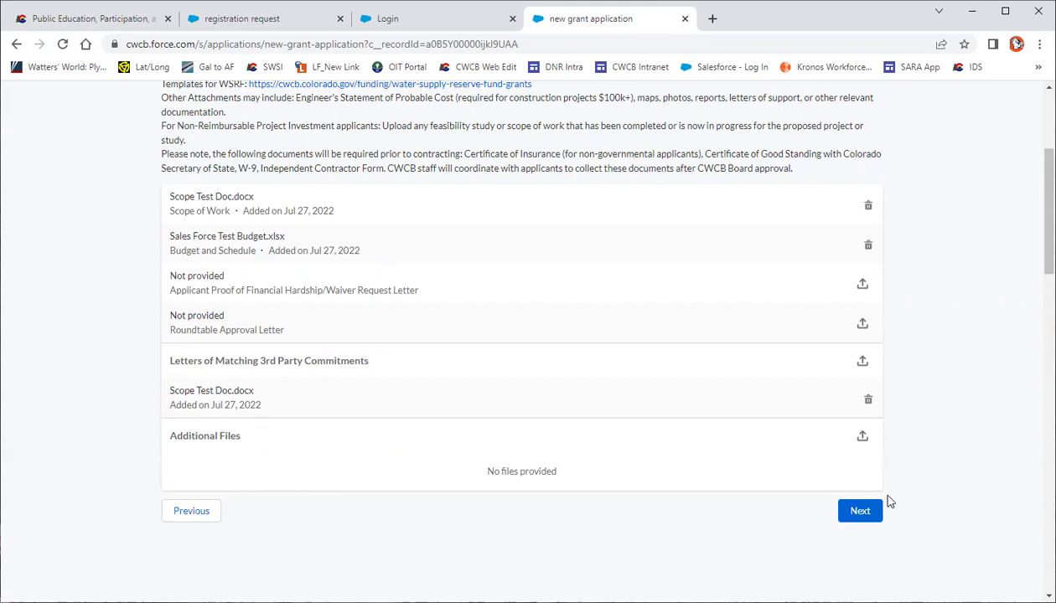
{"action": "left_click", "coordinate": [870, 512]}
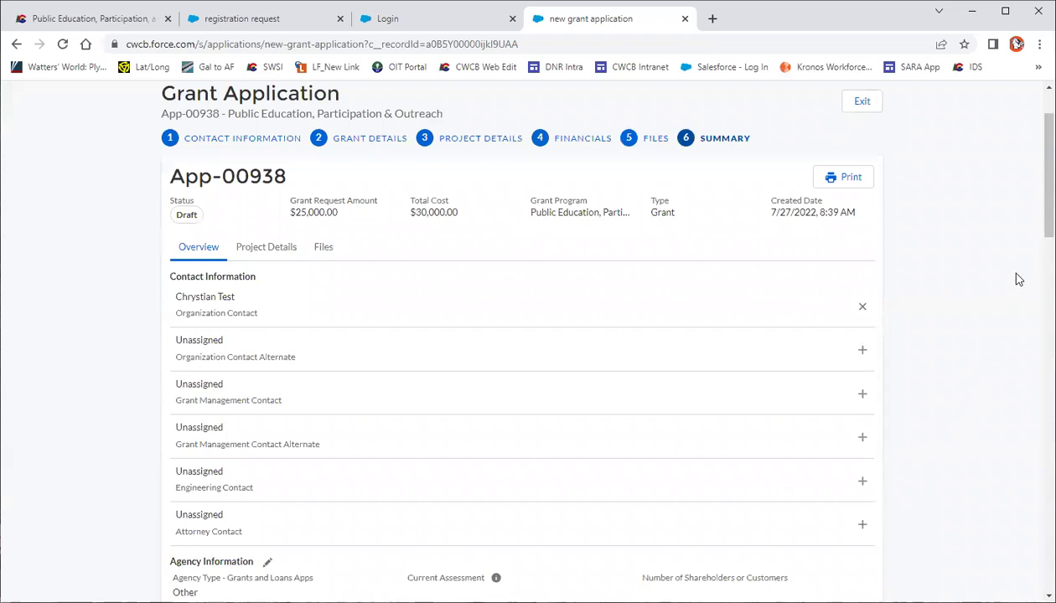
Scroll through App-00938's Overview on the summary step
{"action": "scroll", "coordinate": [999, 269], "scroll_direction": "down", "scroll_amount": 1}
{"action": "scroll", "coordinate": [602, 335], "scroll_direction": "down", "scroll_amount": 5}
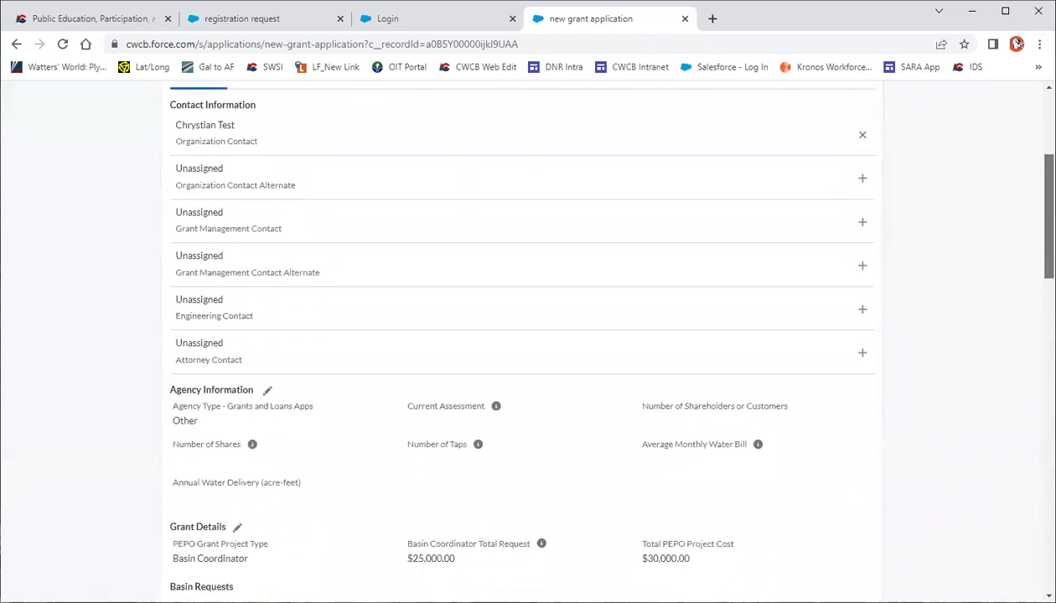
{"action": "scroll", "coordinate": [602, 335], "scroll_direction": "down", "scroll_amount": 7}
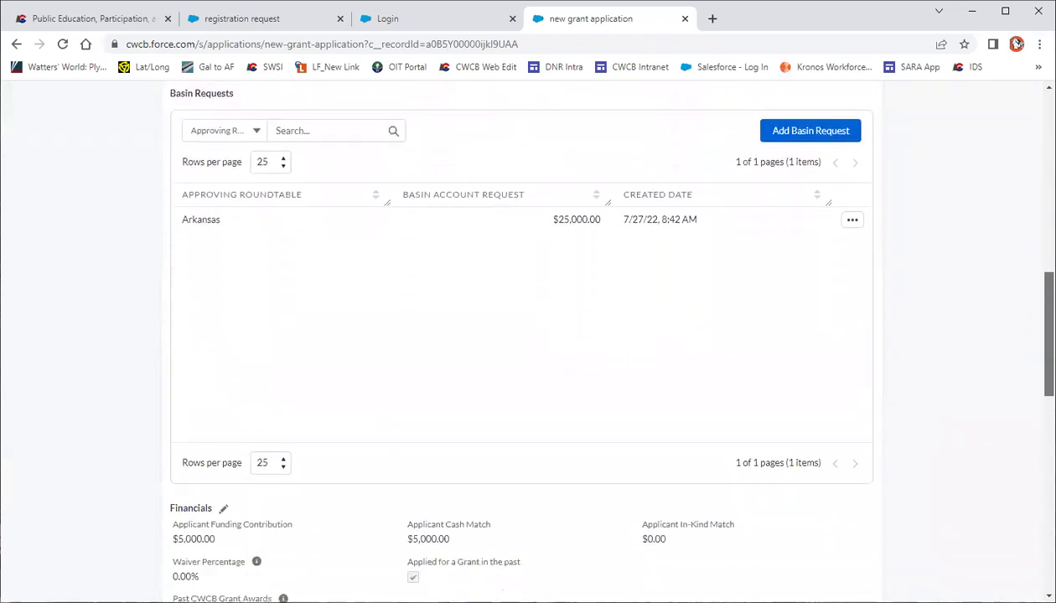
{"action": "scroll", "coordinate": [602, 335], "scroll_direction": "down", "scroll_amount": 4}
{"action": "scroll", "coordinate": [601, 335], "scroll_direction": "up", "scroll_amount": 3}
{"action": "scroll", "coordinate": [519, 335], "scroll_direction": "up", "scroll_amount": 7}
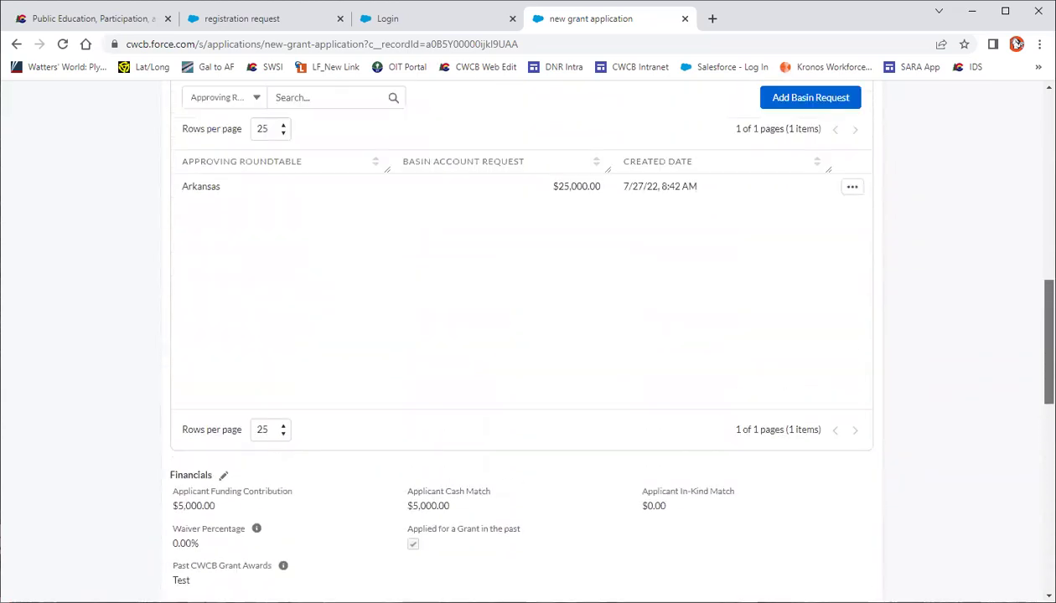
{"action": "scroll", "coordinate": [1005, 252], "scroll_direction": "up", "scroll_amount": 10}
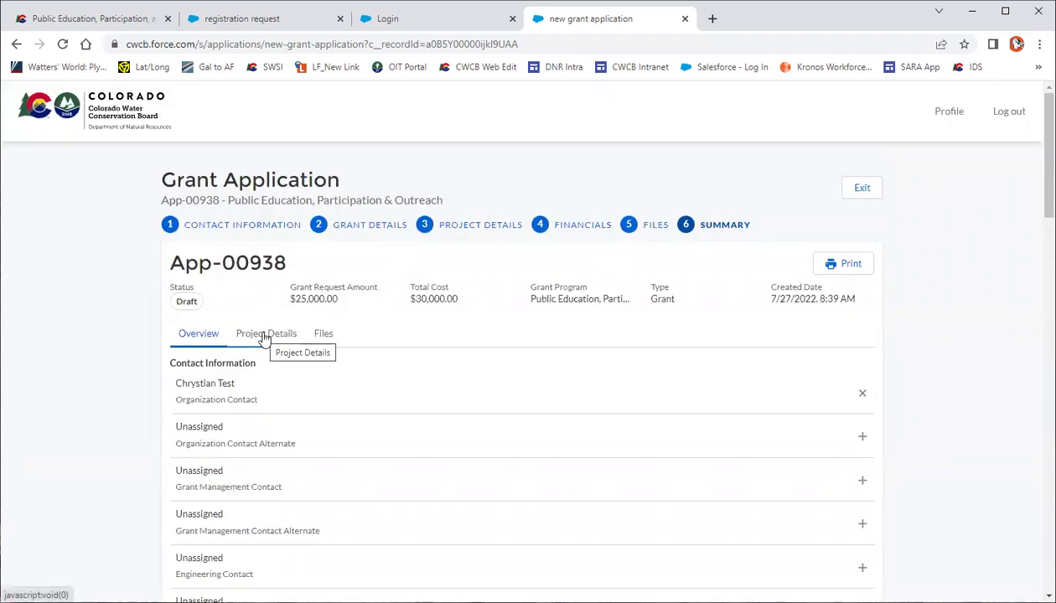
Review the Project Details and Files tabs, then proceed to submit the application
{"action": "left_click", "coordinate": [263, 335]}
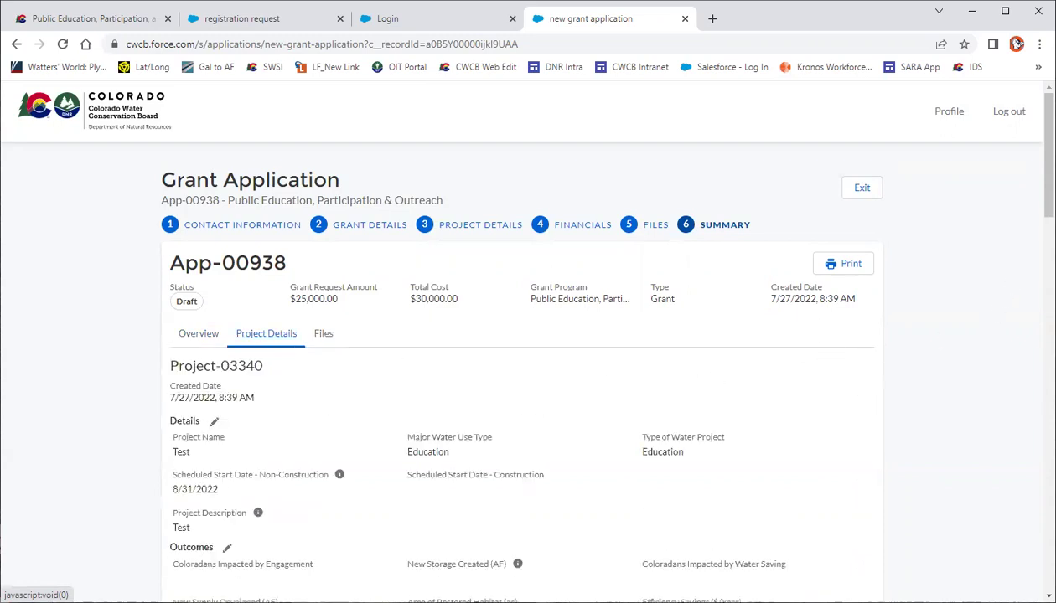
{"action": "scroll", "coordinate": [1032, 151], "scroll_direction": "down", "scroll_amount": 5}
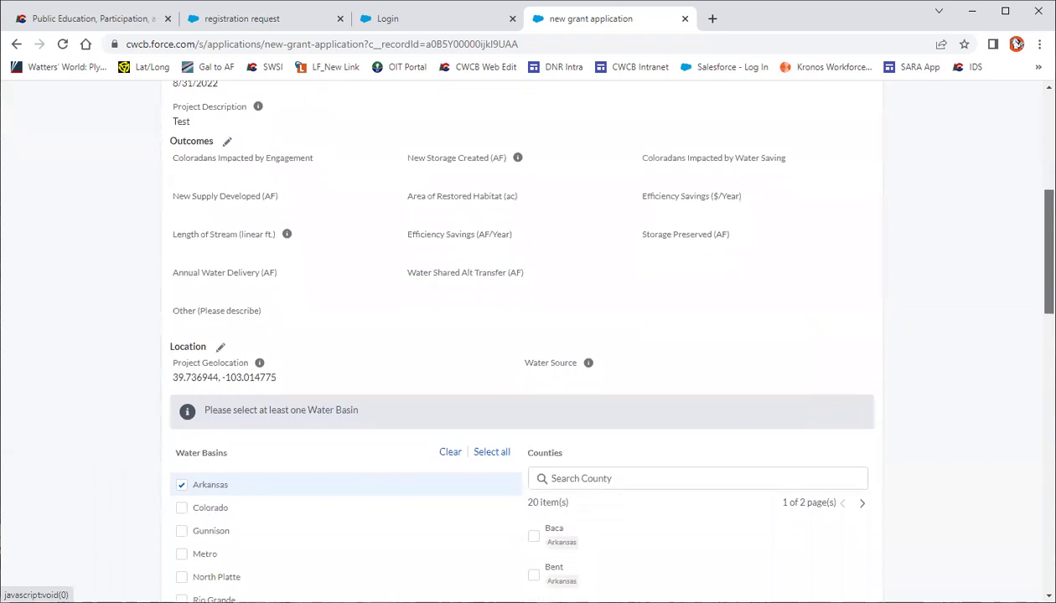
{"action": "scroll", "coordinate": [1018, 44], "scroll_direction": "down", "scroll_amount": 9}
{"action": "scroll", "coordinate": [1017, 45], "scroll_direction": "down", "scroll_amount": 2}
{"action": "scroll", "coordinate": [1017, 44], "scroll_direction": "up", "scroll_amount": 15}
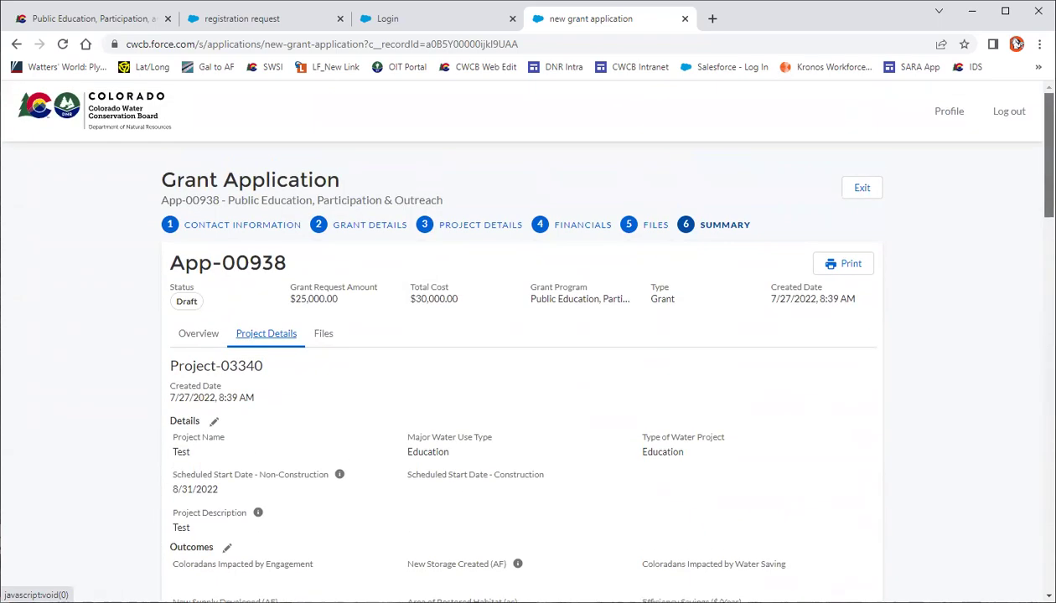
{"action": "left_click", "coordinate": [323, 335]}
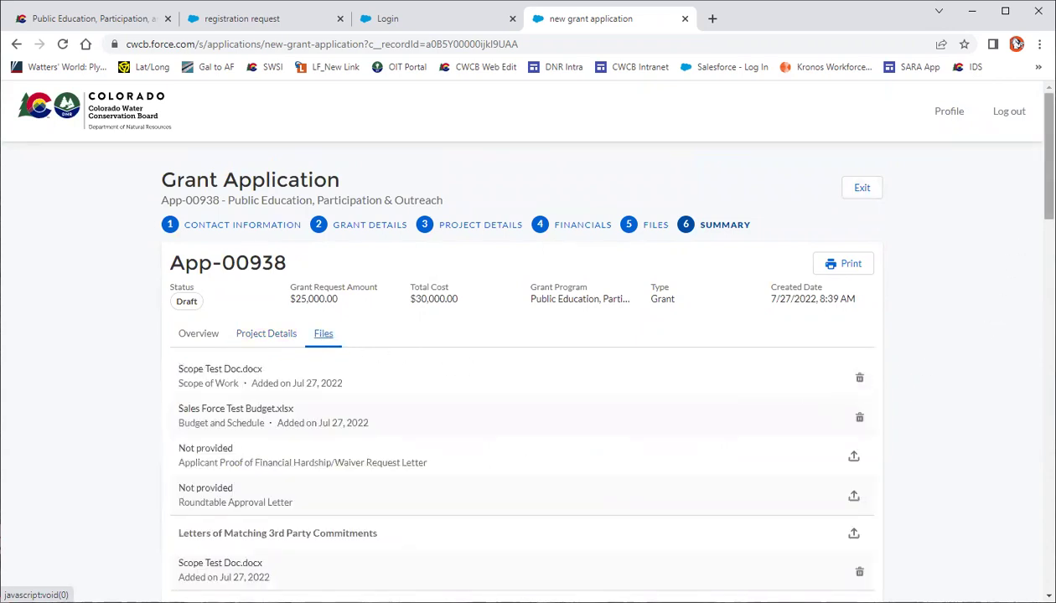
{"action": "scroll", "coordinate": [1017, 44], "scroll_direction": "down", "scroll_amount": 3}
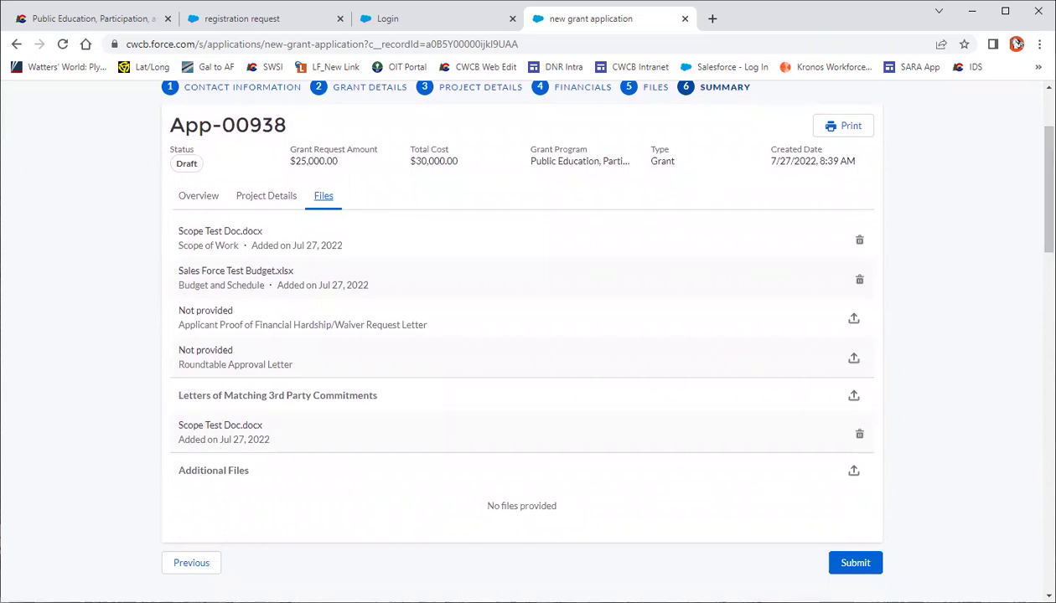
{"action": "left_click", "coordinate": [875, 568]}
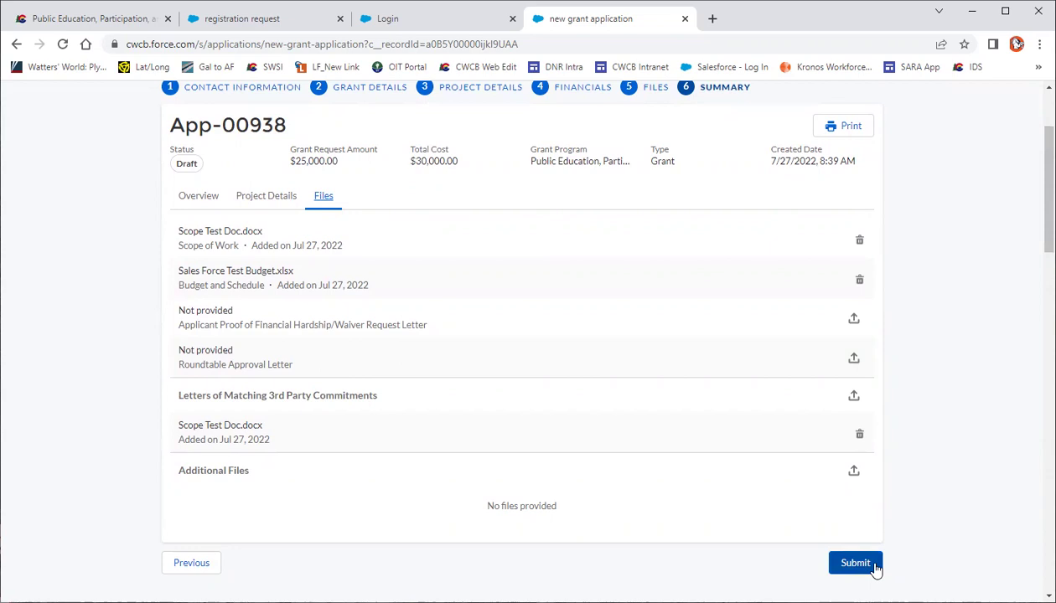
{"action": "left_click", "coordinate": [855, 563]}
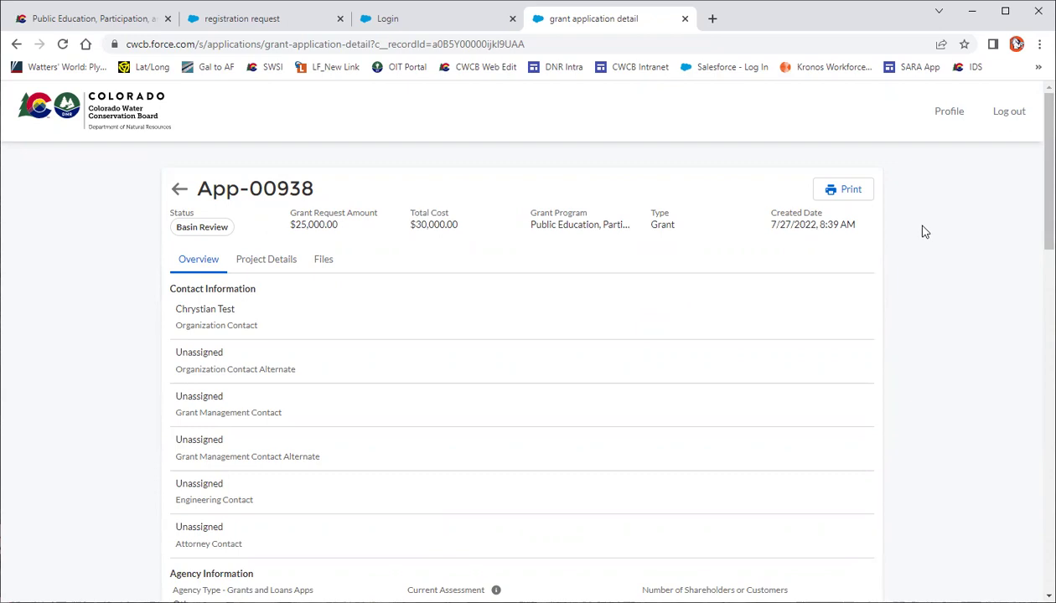
{"action": "left_click", "coordinate": [837, 191]}
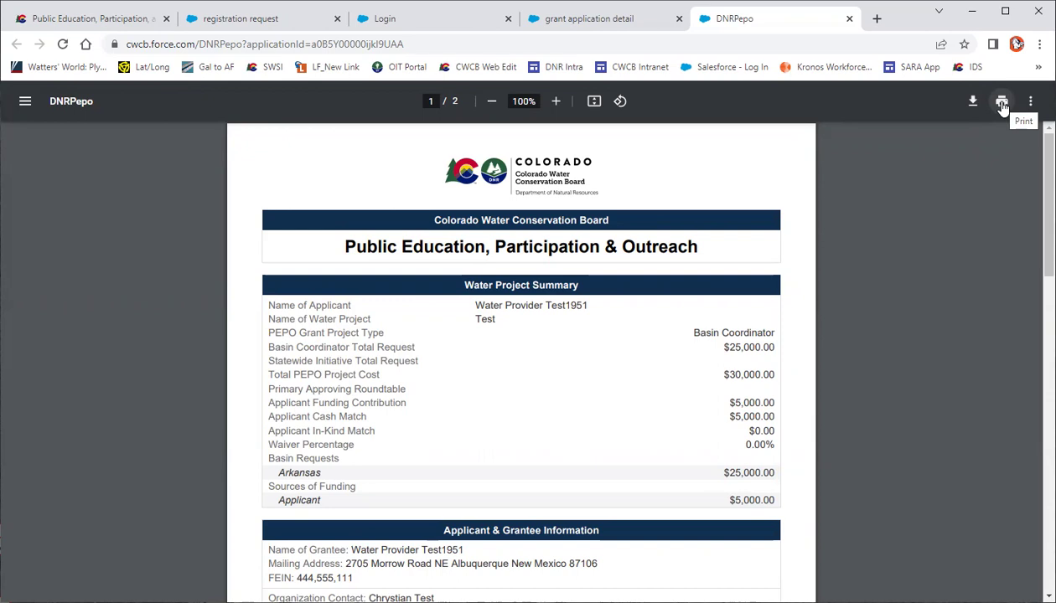
{"action": "left_click", "coordinate": [575, 17]}
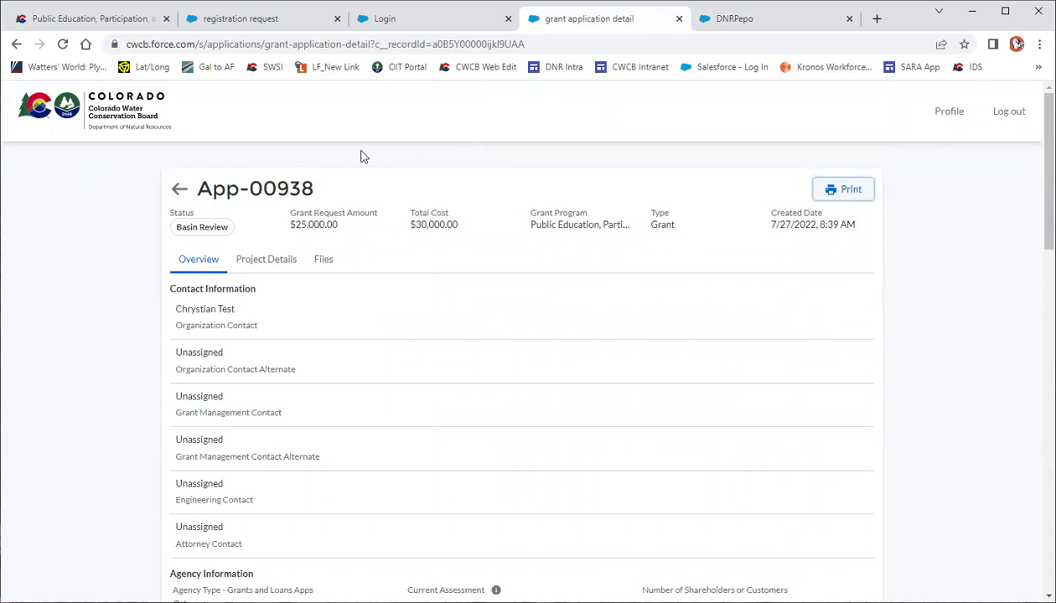
{"action": "left_click", "coordinate": [177, 193]}
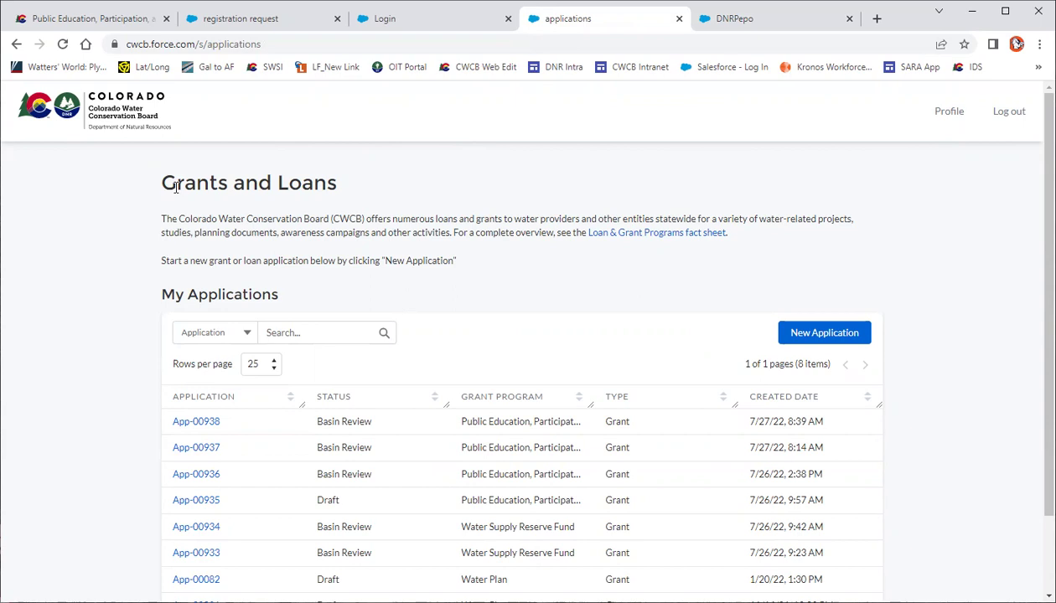
Highlight App-00938's Basin Review status, then switch back to the PEPO grant program tab
{"action": "scroll", "coordinate": [175, 186], "scroll_direction": "down", "scroll_amount": 1}
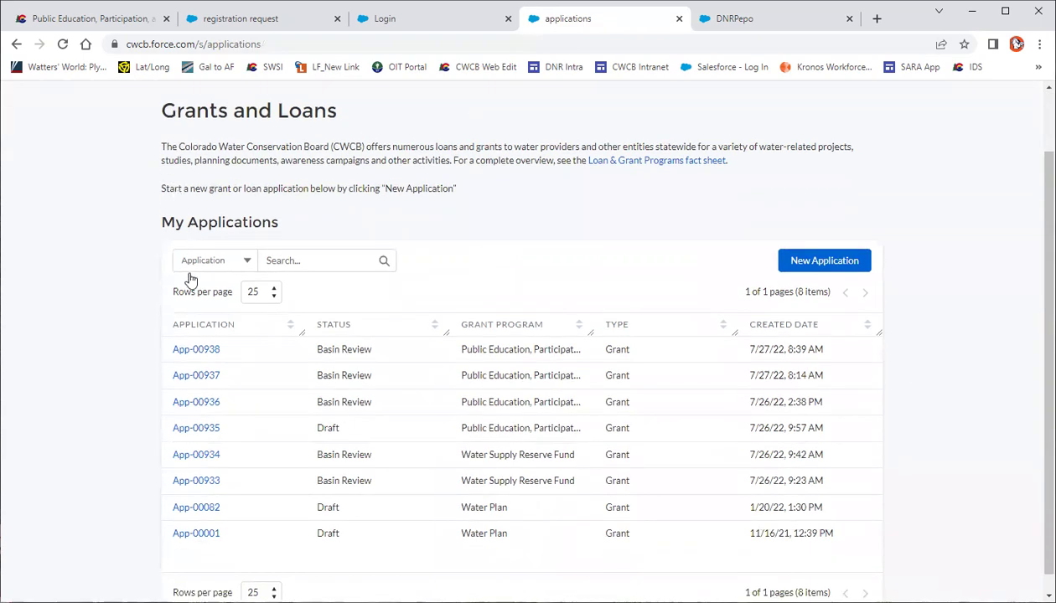
{"action": "left_click_drag", "start_coordinate": [313, 349], "coordinate": [390, 360]}
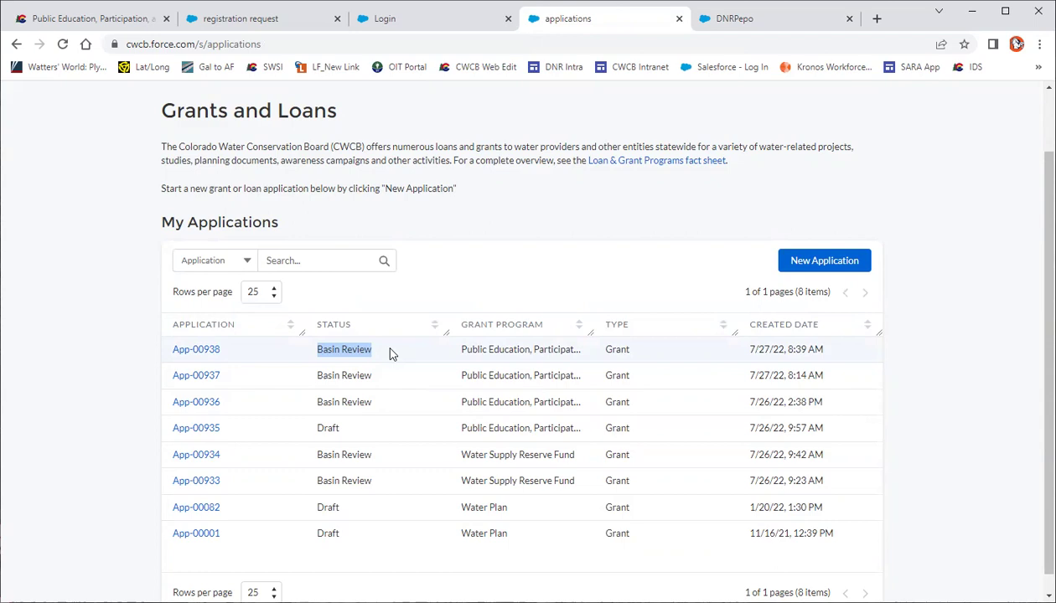
{"action": "left_click", "coordinate": [434, 231]}
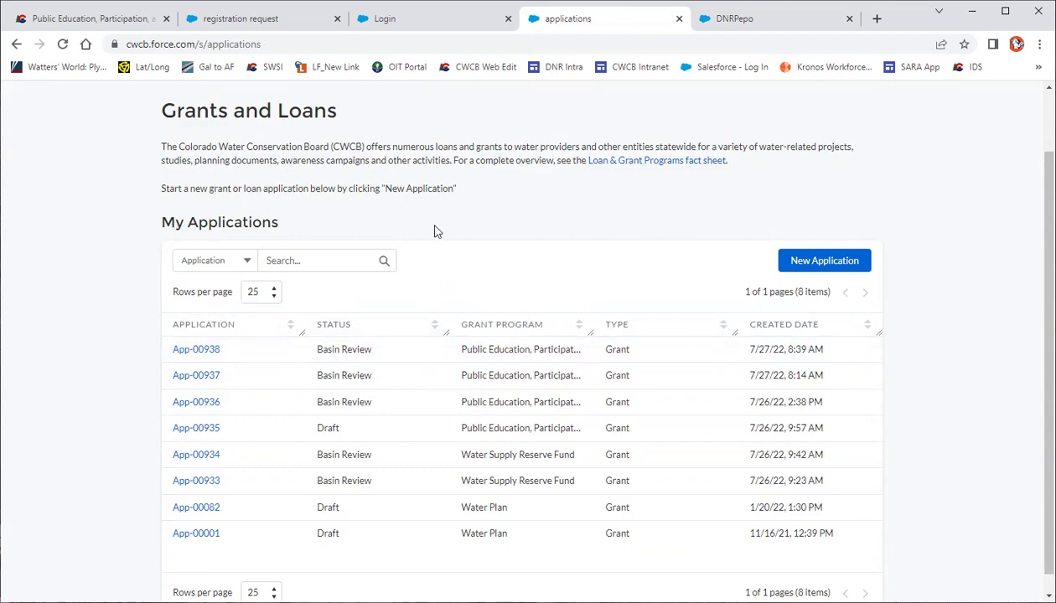
{"action": "scroll", "coordinate": [434, 231], "scroll_direction": "up", "scroll_amount": 3}
{"action": "left_click", "coordinate": [128, 24]}
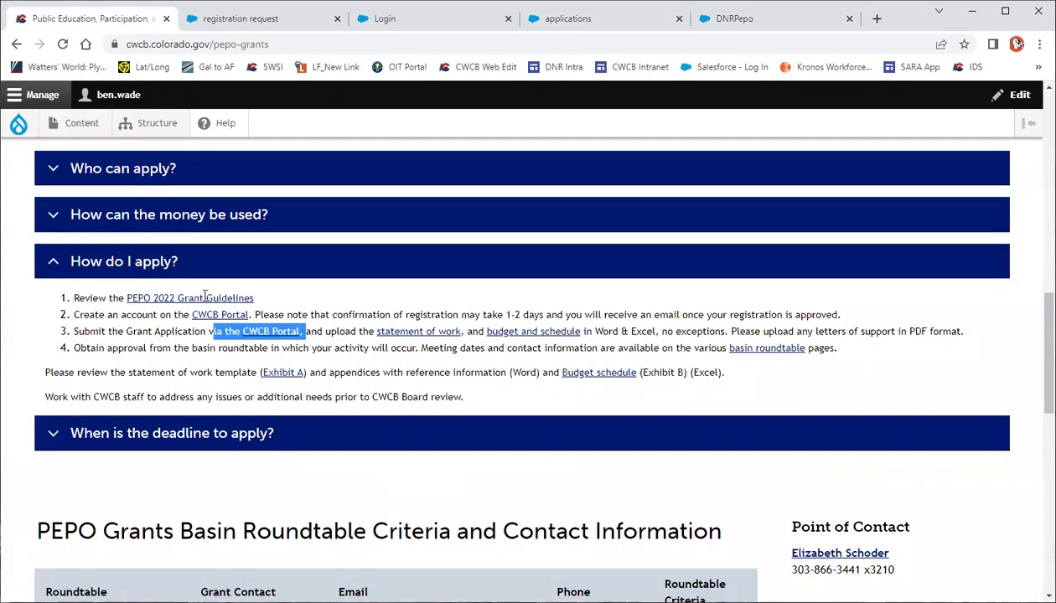
{"action": "scroll", "coordinate": [205, 296], "scroll_direction": "down", "scroll_amount": 2}
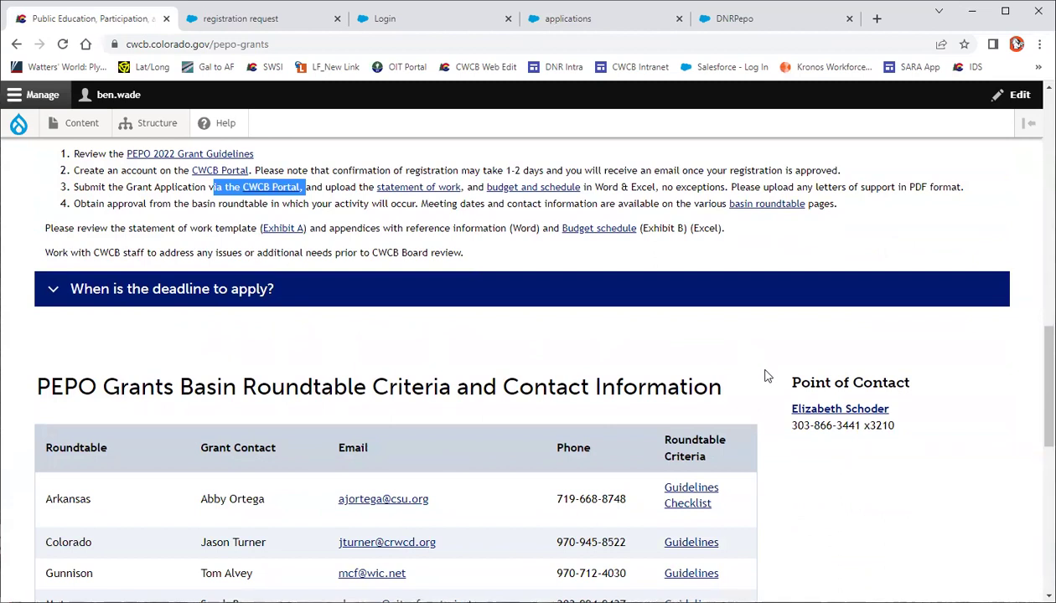
{"action": "scroll", "coordinate": [764, 376], "scroll_direction": "down", "scroll_amount": 1}
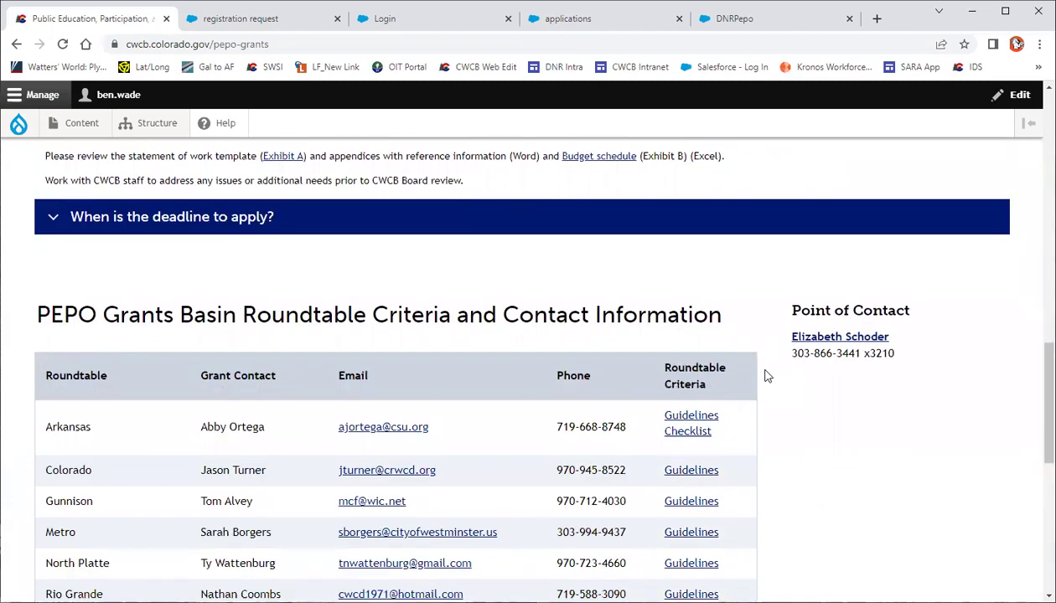
{"action": "left_click_drag", "start_coordinate": [761, 307], "coordinate": [911, 361]}
{"action": "left_click", "coordinate": [913, 358]}
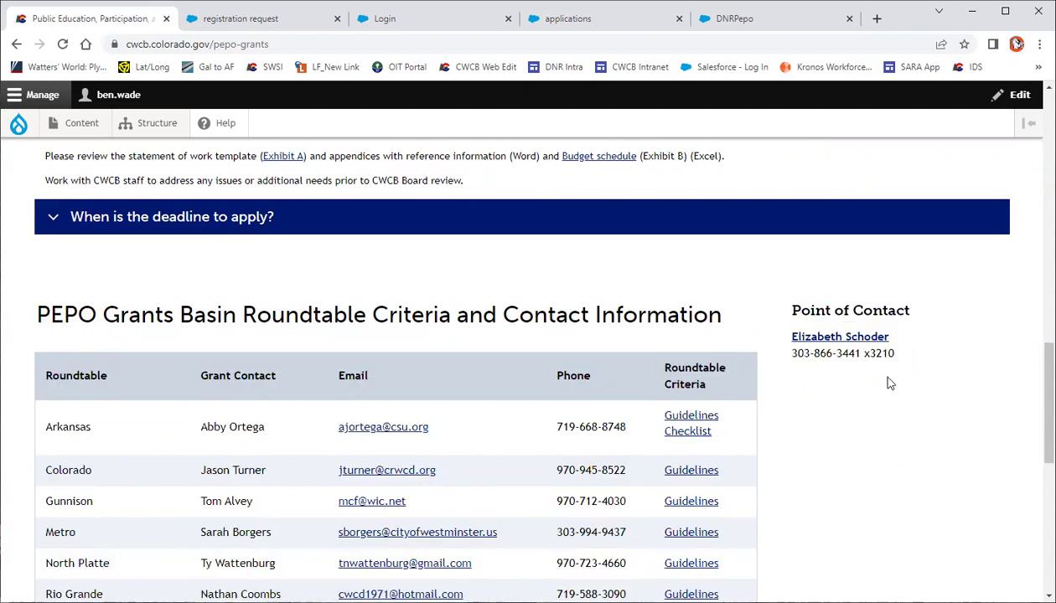